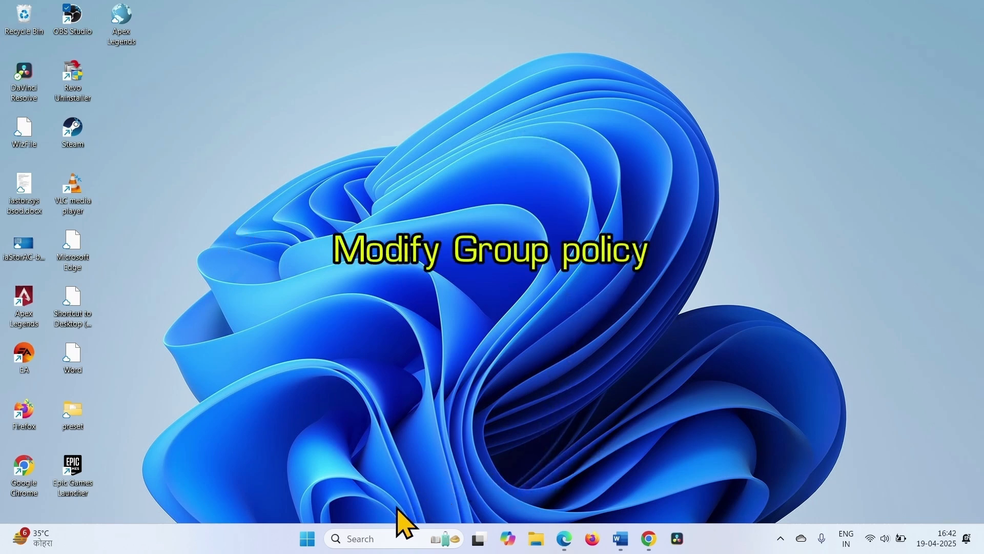
Search Windows for gpedit.msc, open the Local Group Policy Editor and maximize its window
click(385, 540)
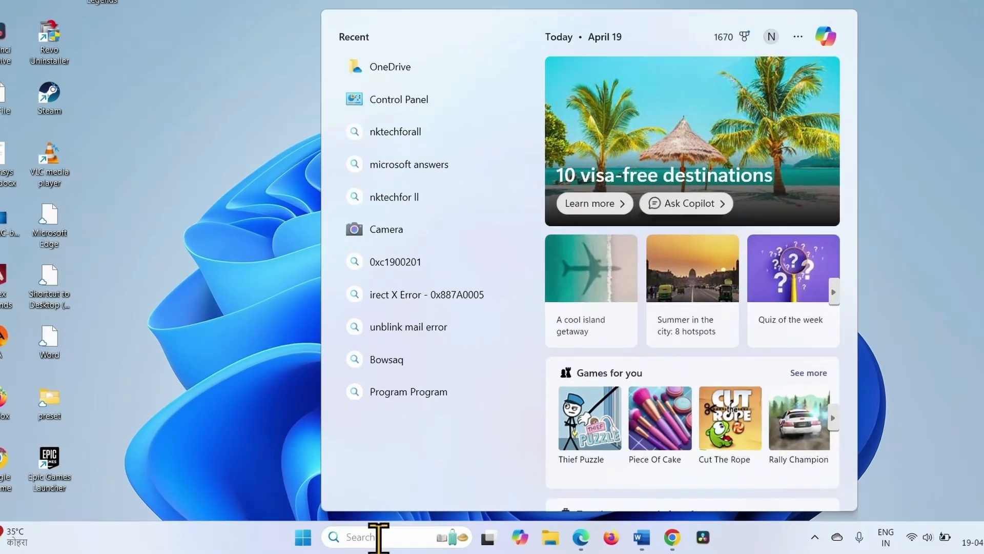
text(gp)
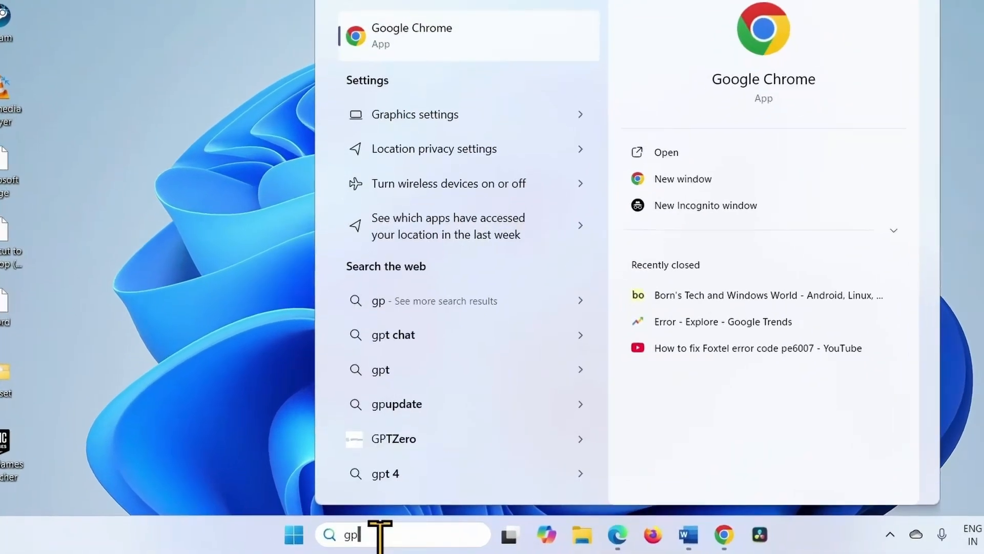
text(edit)
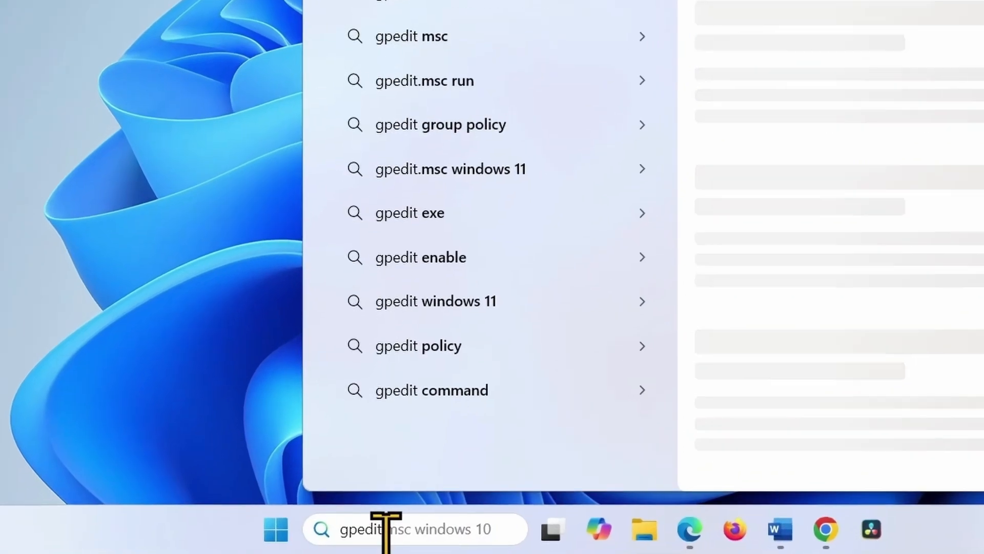
text(.m)
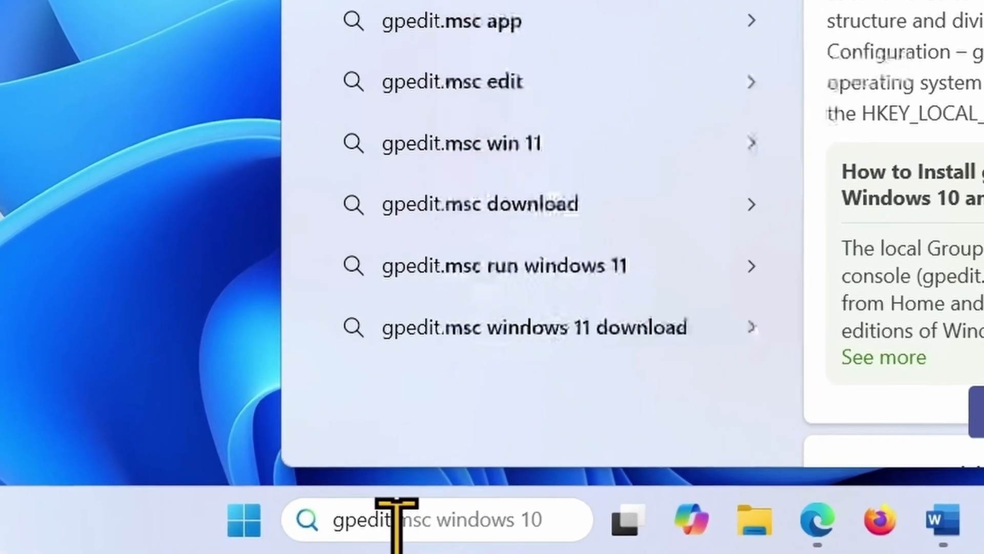
text(sc)
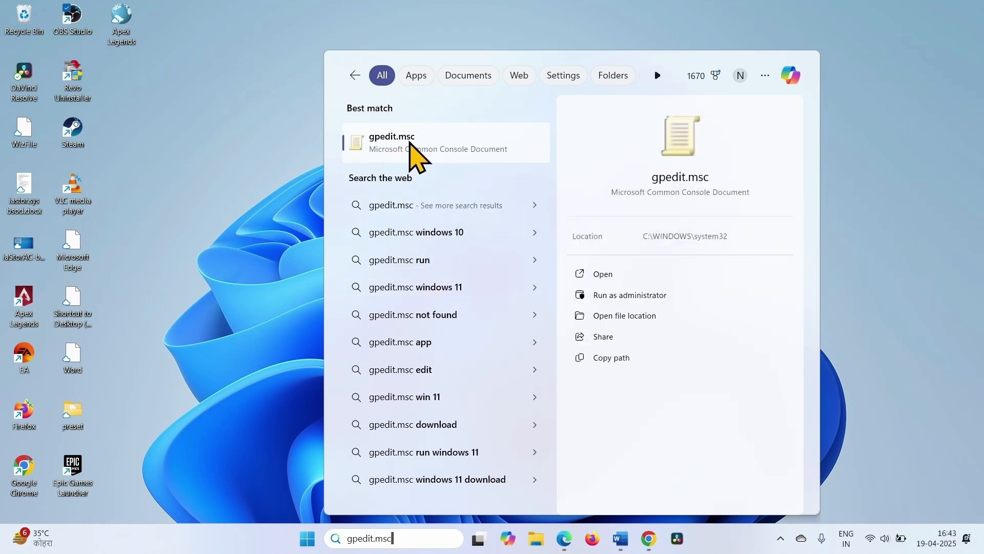
click(410, 143)
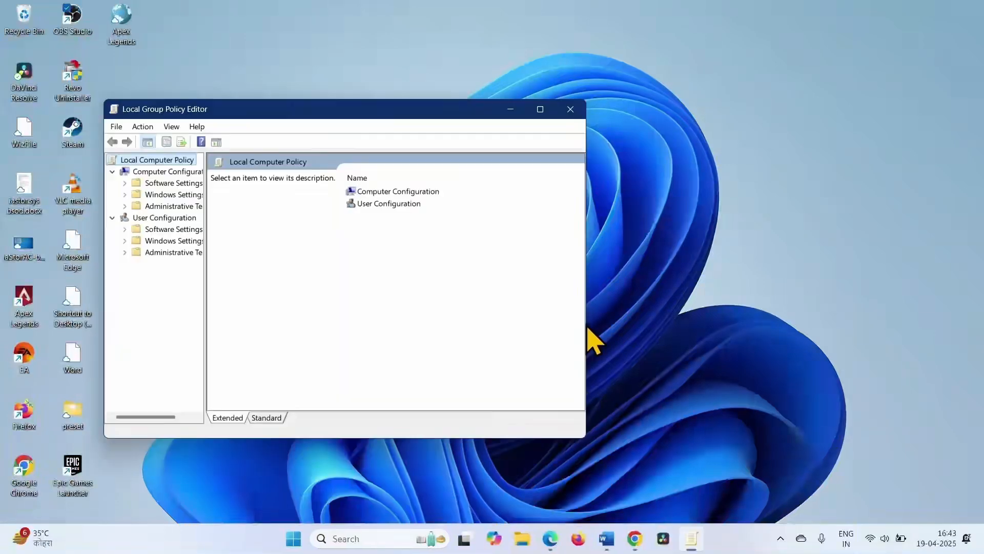
click(546, 114)
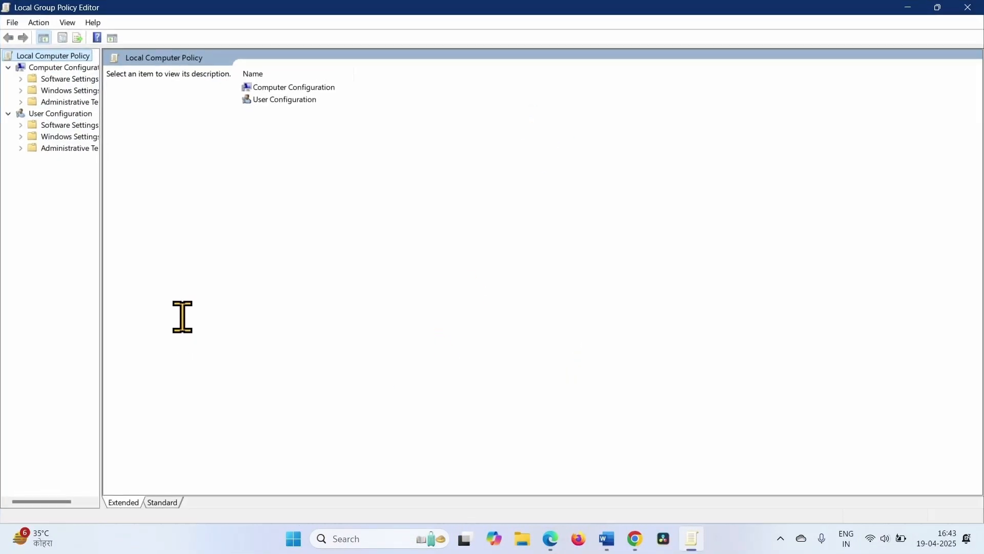
Open the Work Folders policies under User Configuration, Administrative Templates, Windows Components
drag(100, 234, 214, 238)
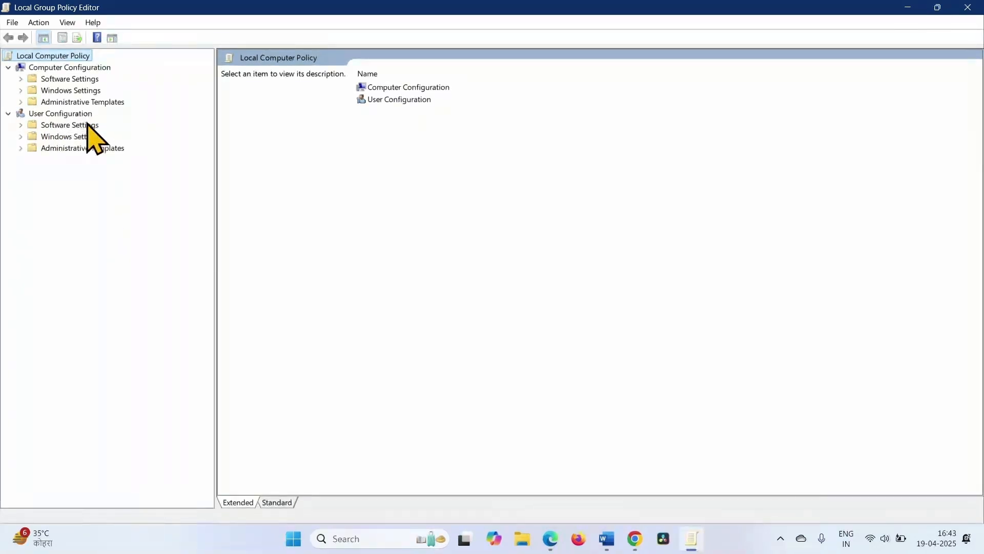
click(19, 151)
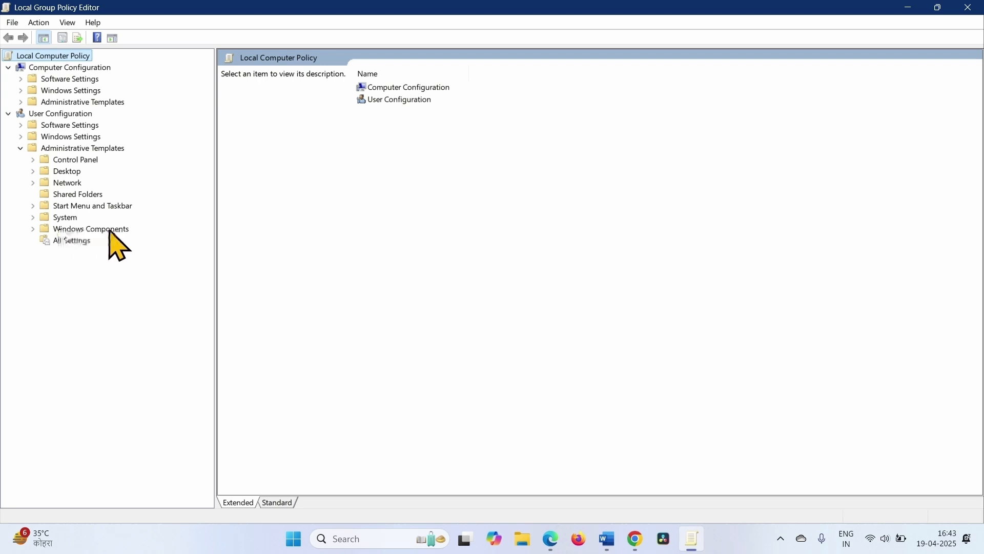
click(33, 229)
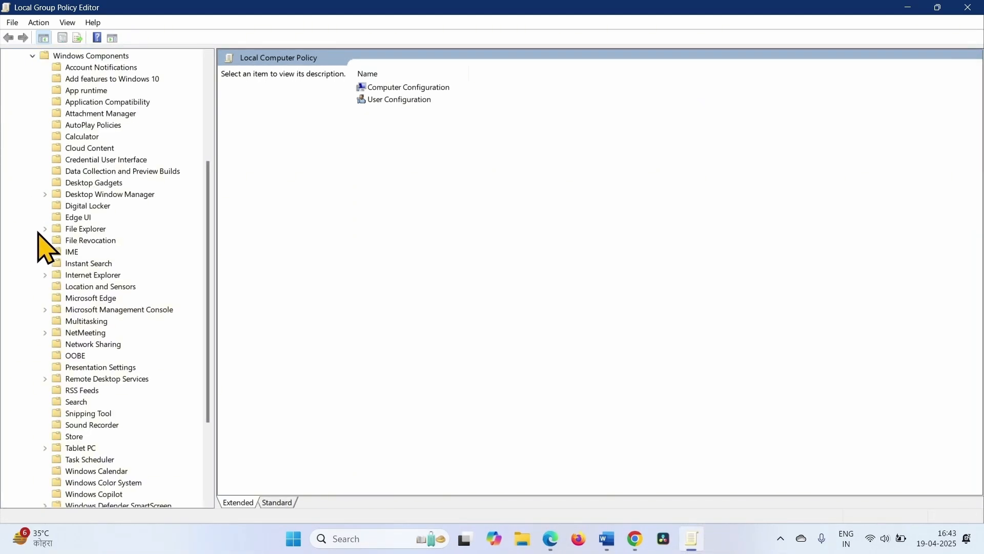
scroll(167, 309, down, 4)
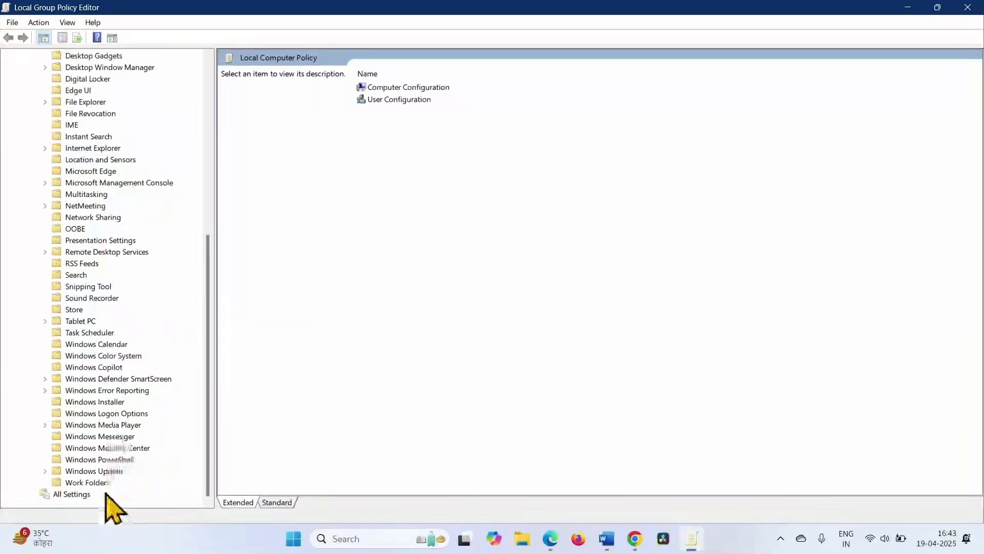
click(80, 483)
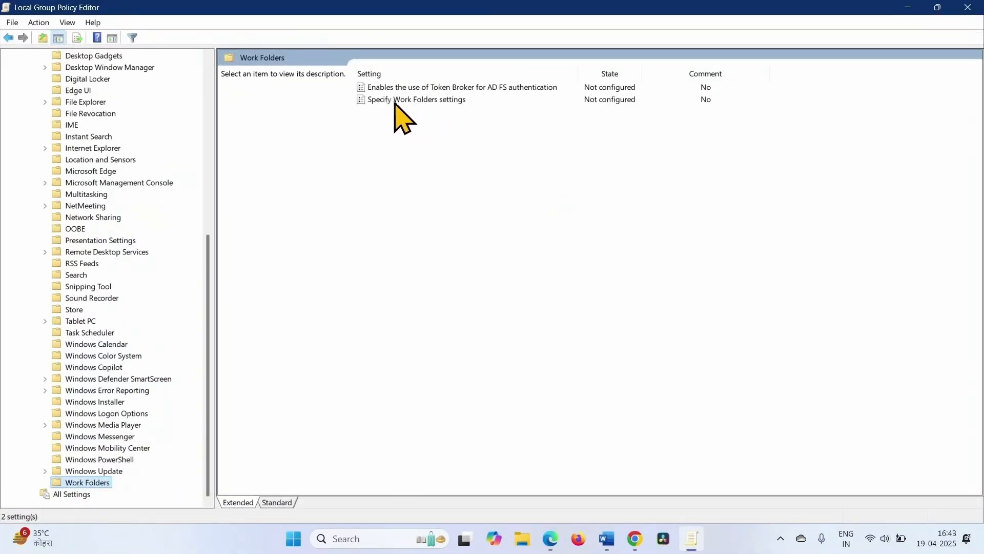
Enable the Specify Work Folders settings policy with on-demand file access preference set to Disable, apply it and close the policy editor
click(421, 100)
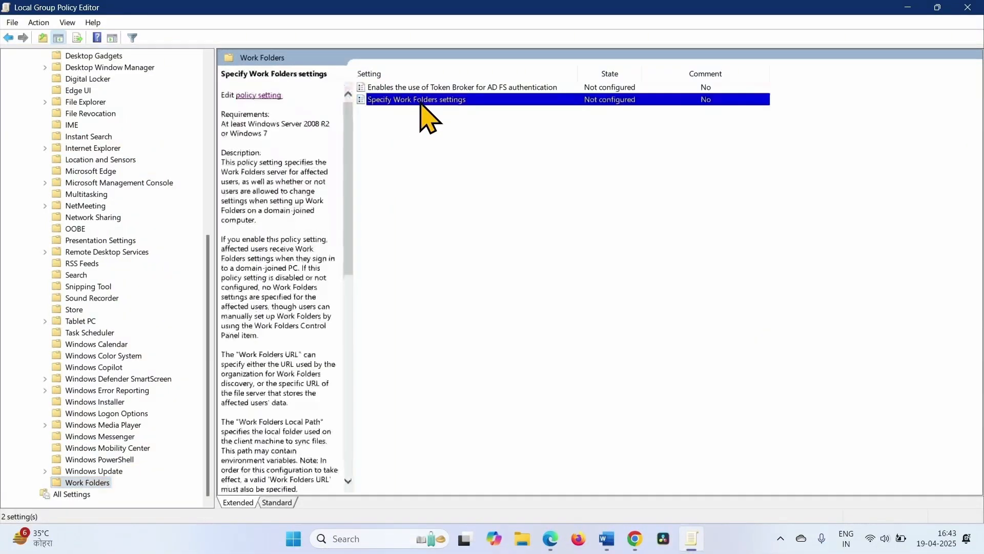
click(254, 96)
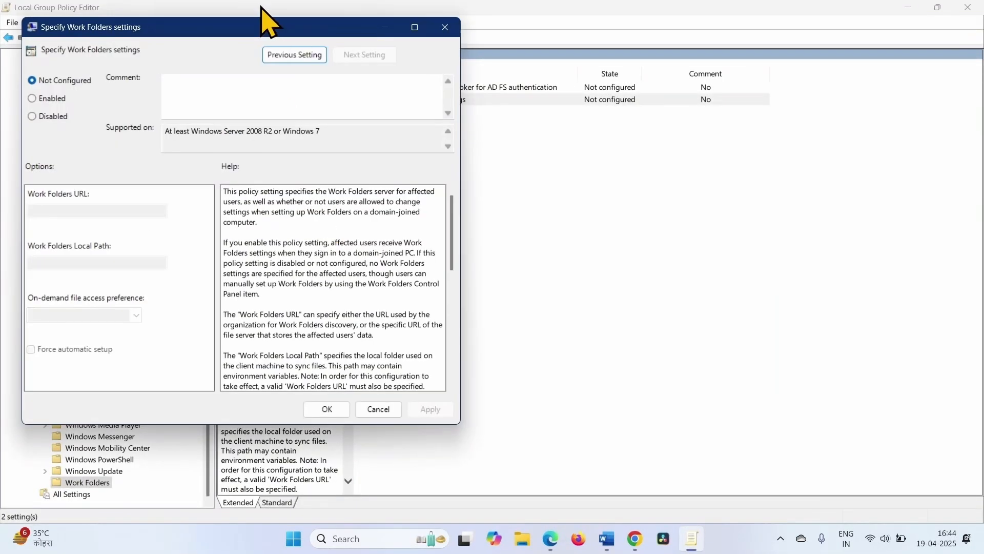
drag(261, 21, 577, 33)
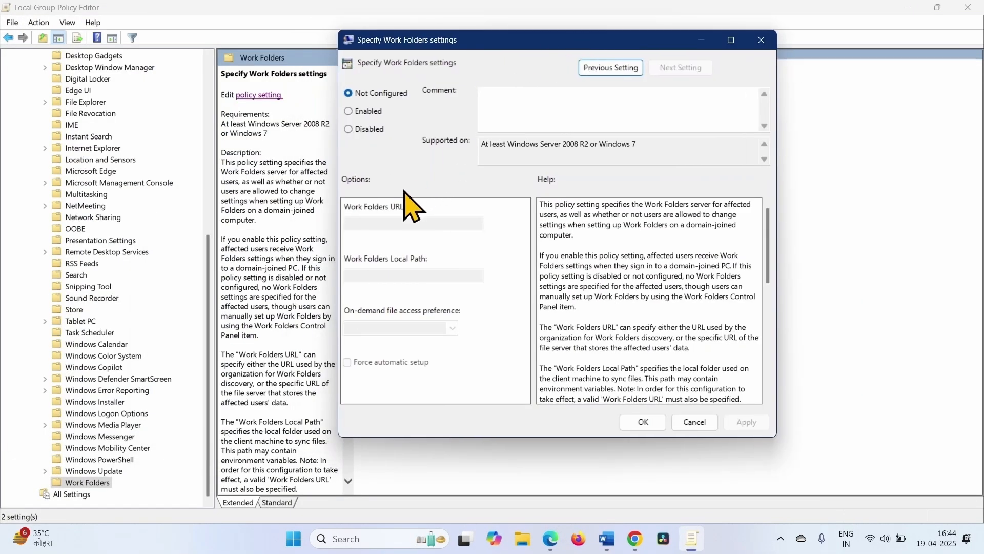
click(349, 112)
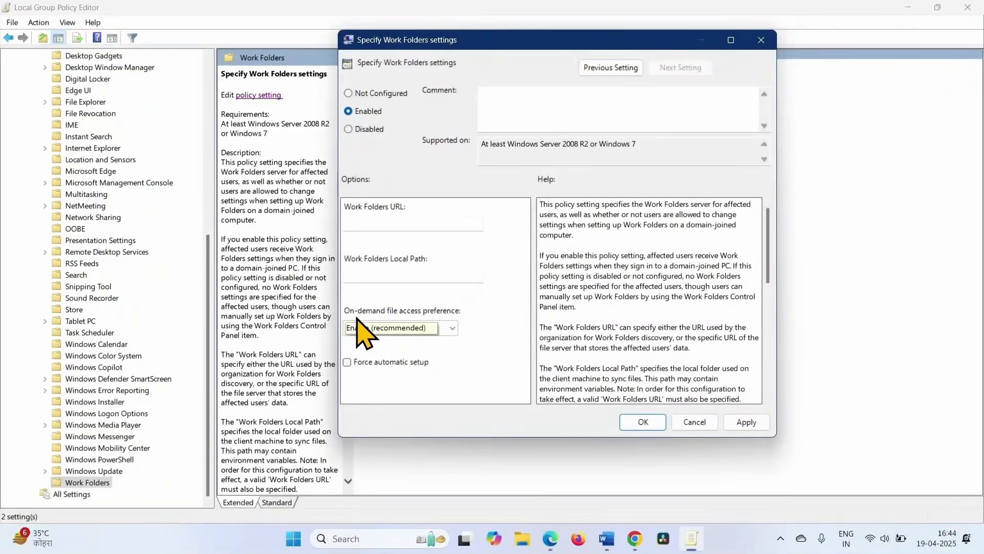
click(453, 329)
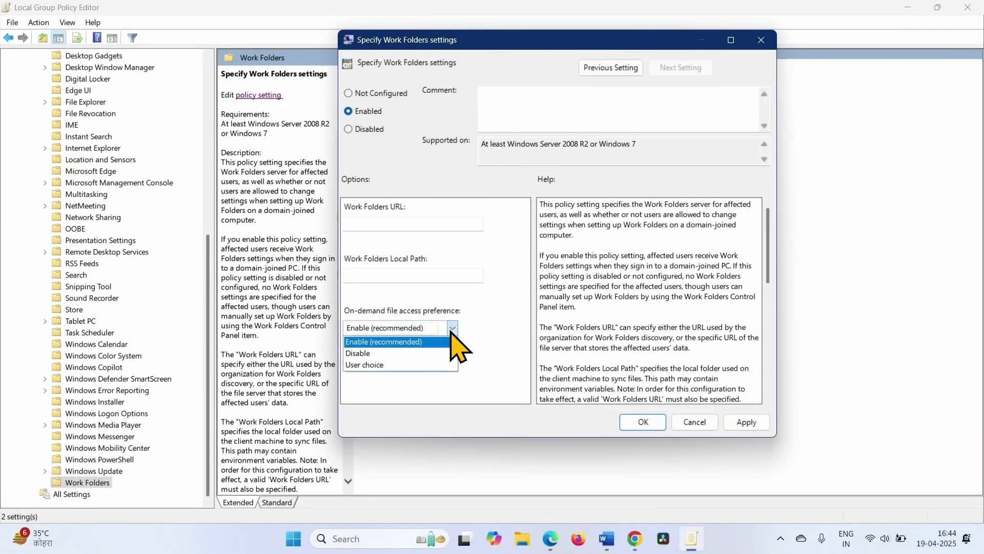
click(405, 353)
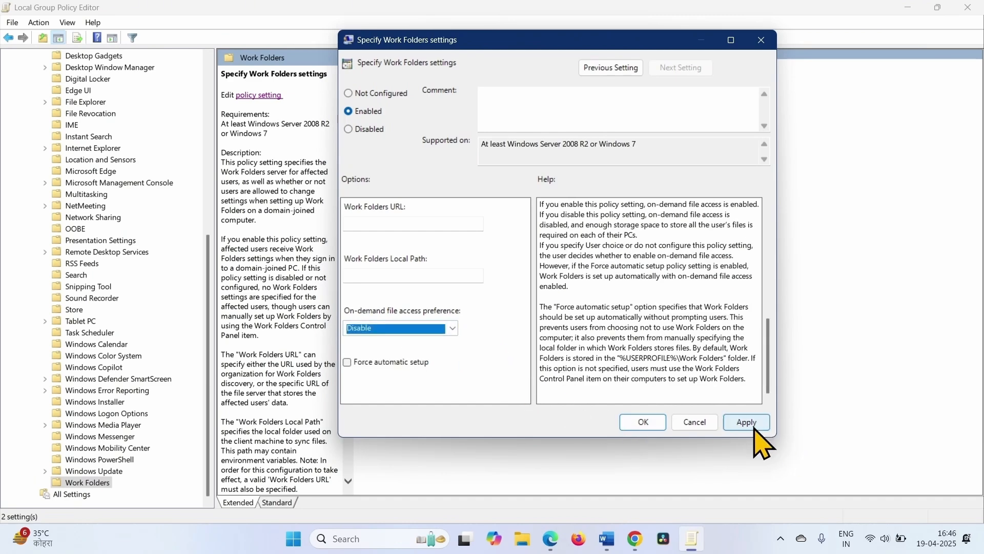
click(751, 426)
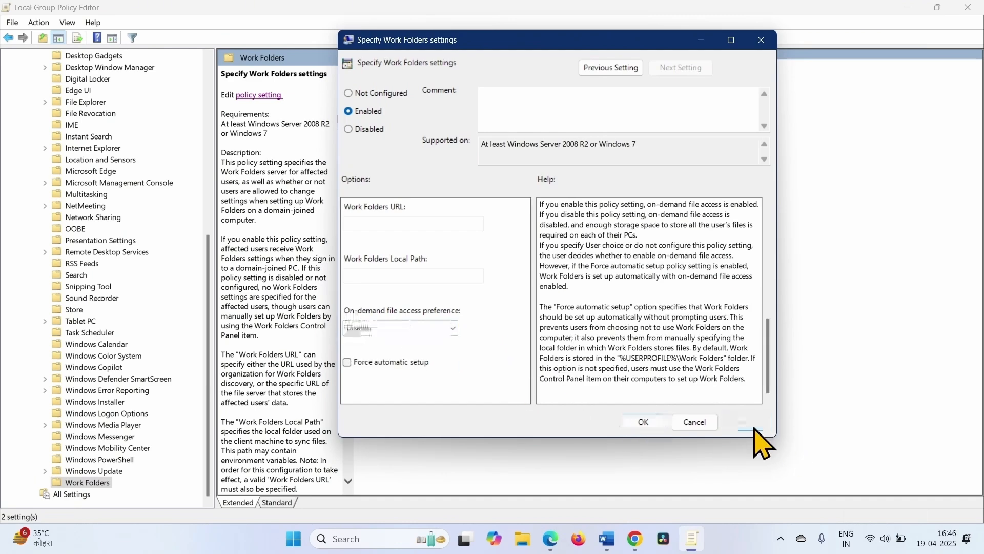
click(638, 426)
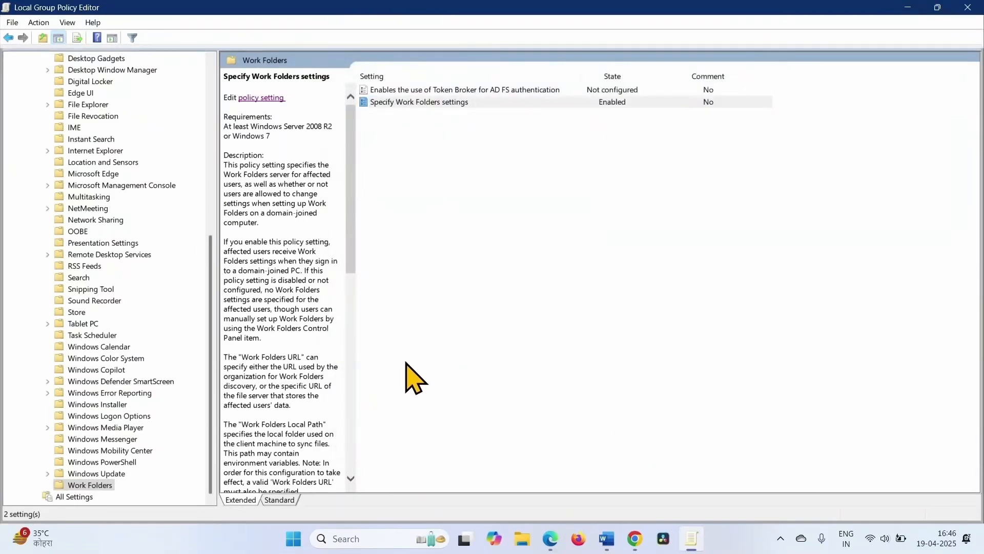
click(968, 8)
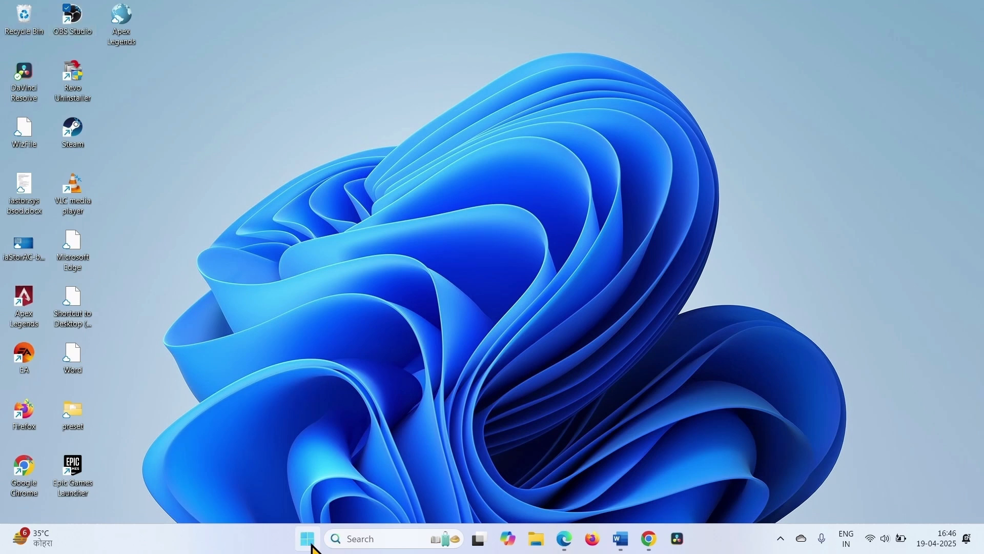
click(310, 540)
click(651, 494)
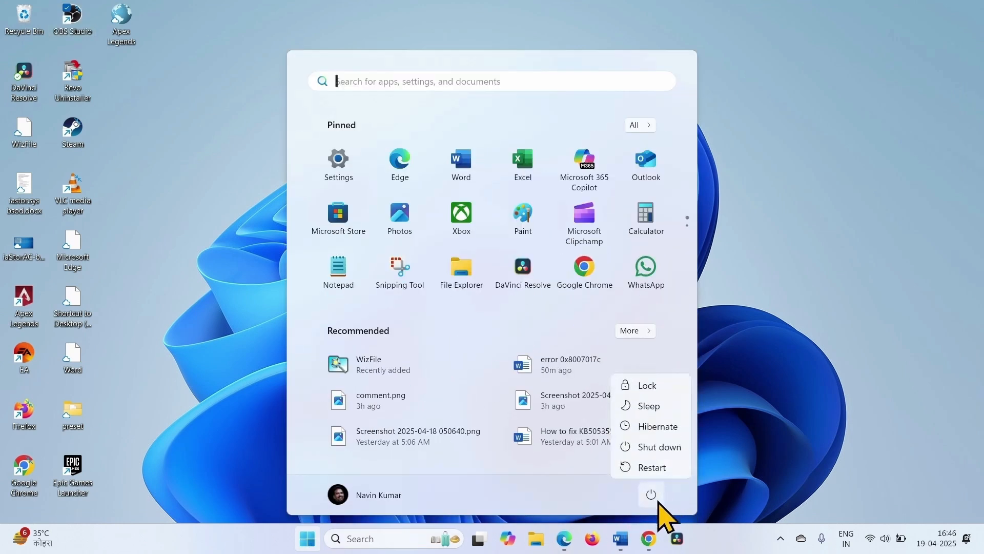
key(Escape)
key(Escape)
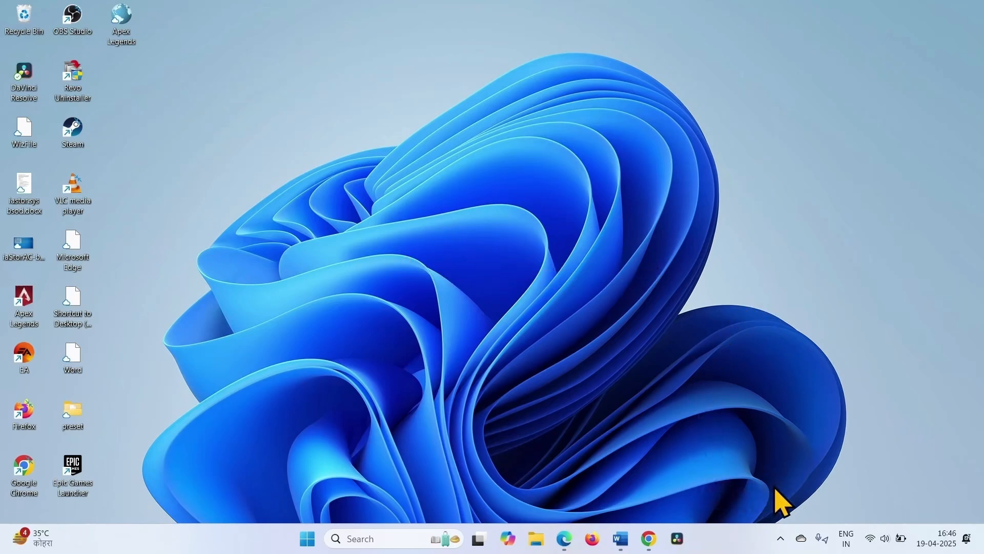
Check OneDrive's sync status, and open the OneDrive app through a Windows search for onedrive, closing its folder window after viewing
click(802, 539)
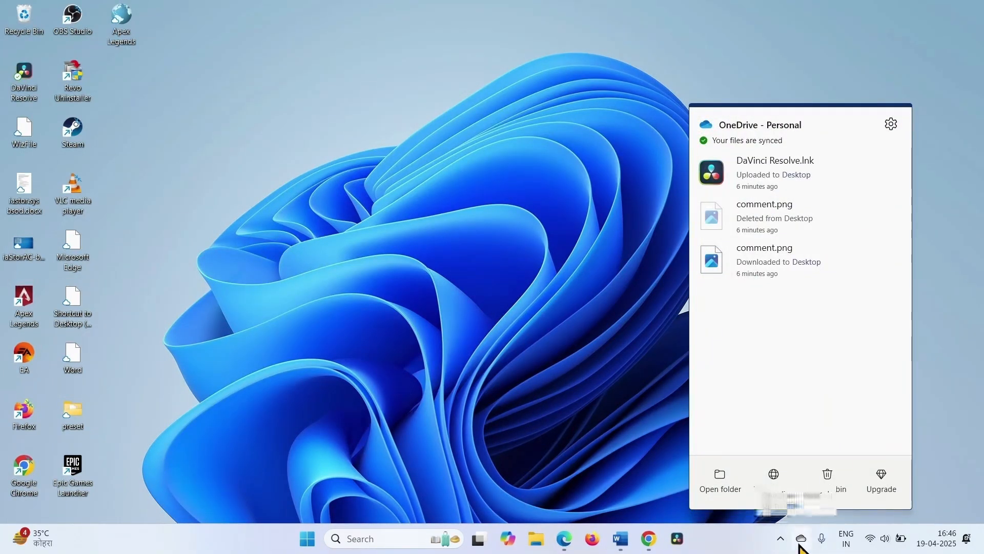
click(444, 482)
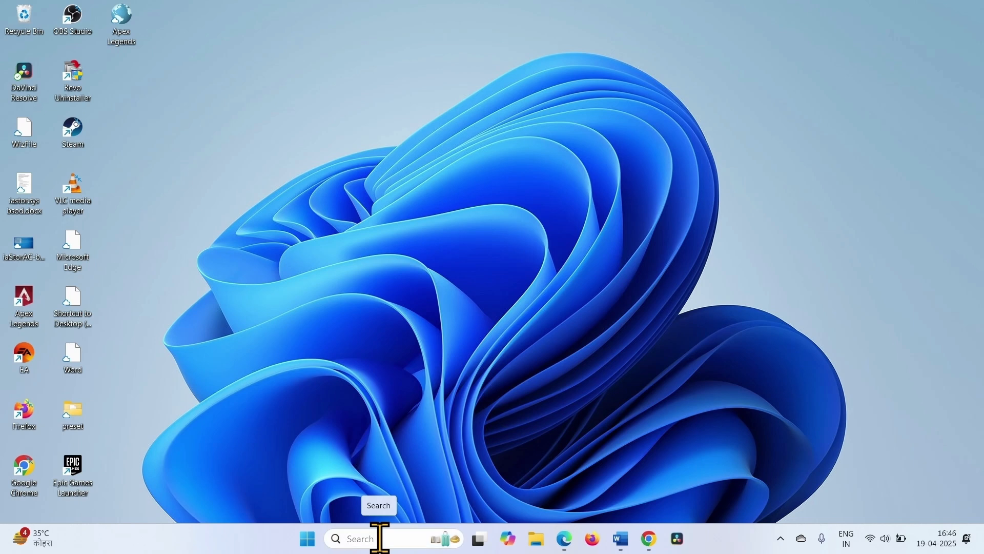
click(379, 538)
text(on)
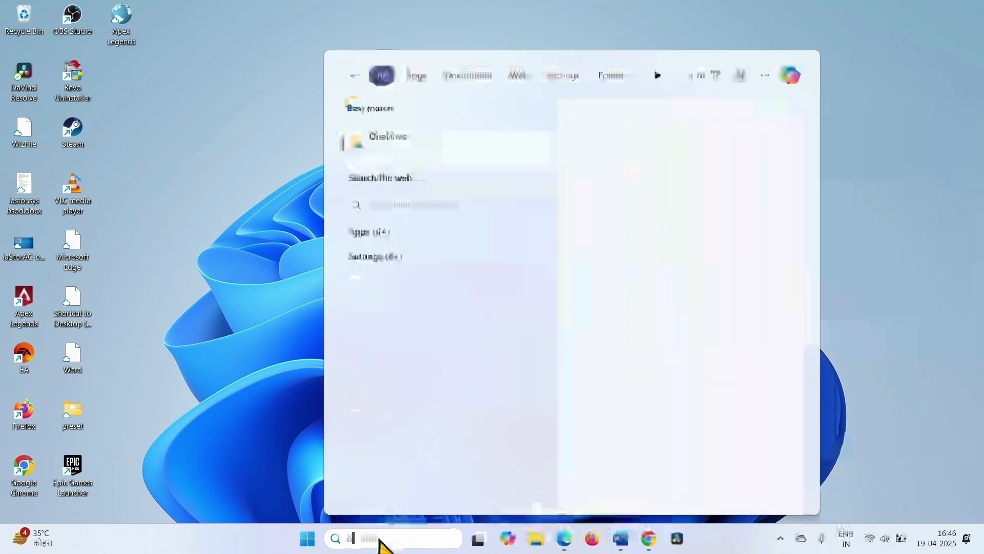
text(e)
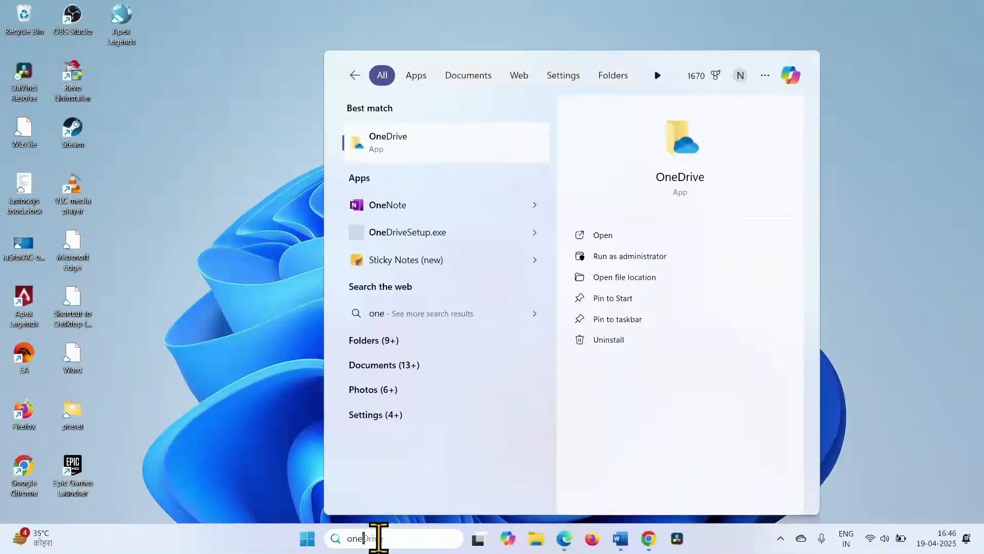
text(drive)
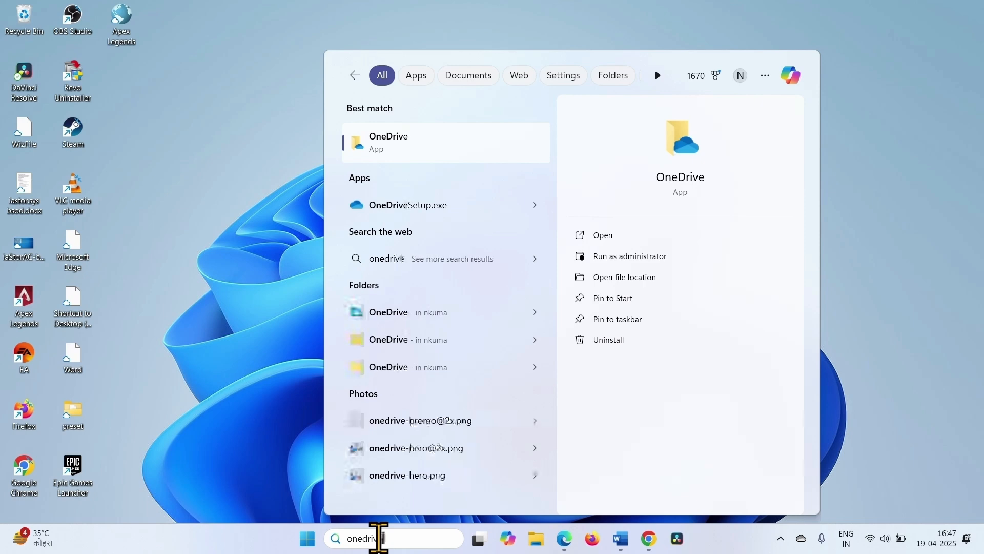
click(406, 149)
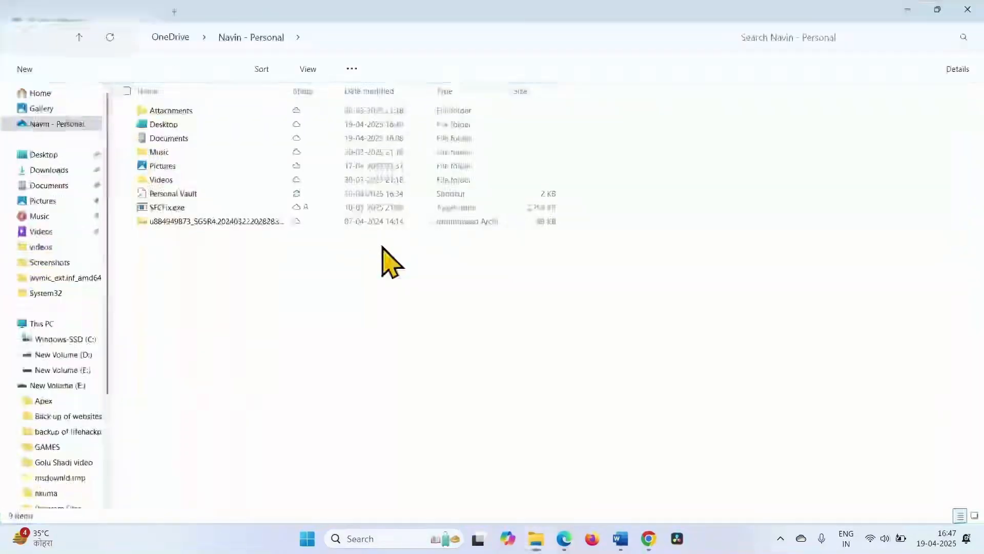
click(968, 9)
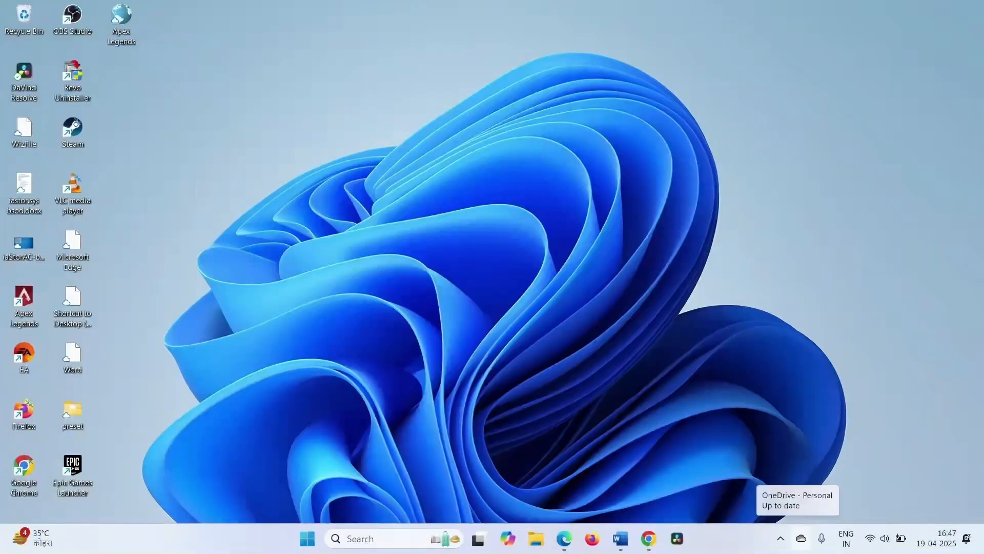
Open the OneDrive release notes web page from the About section of OneDrive's settings
click(803, 541)
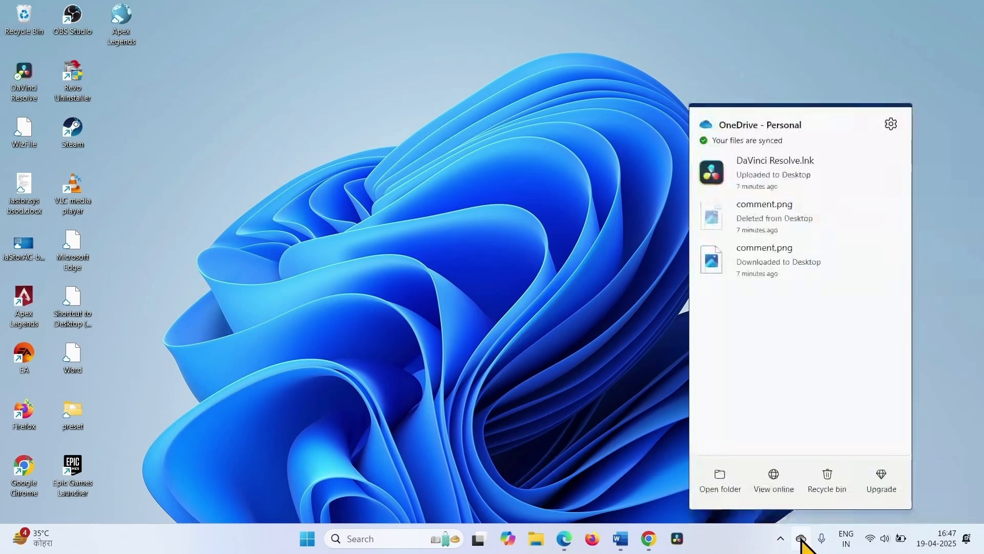
click(892, 125)
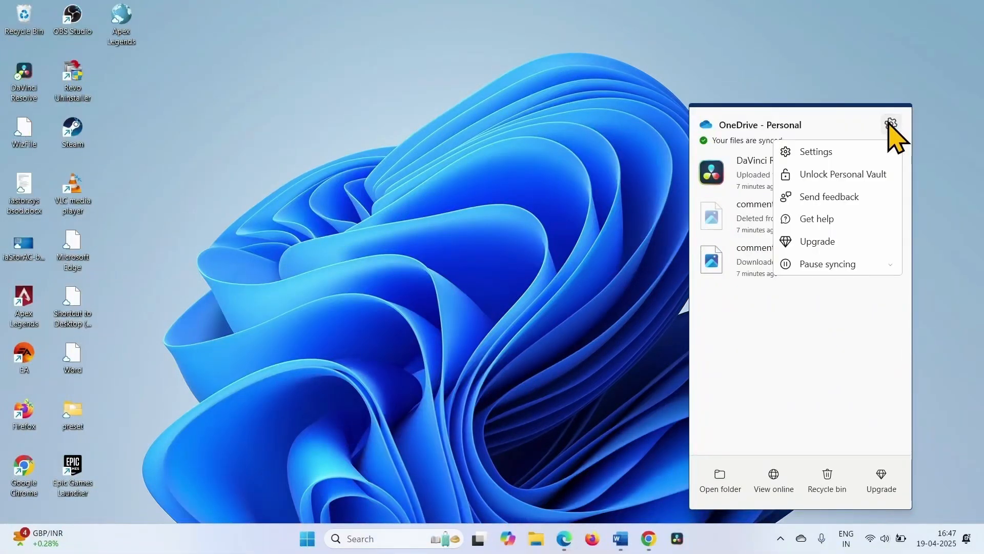
click(815, 151)
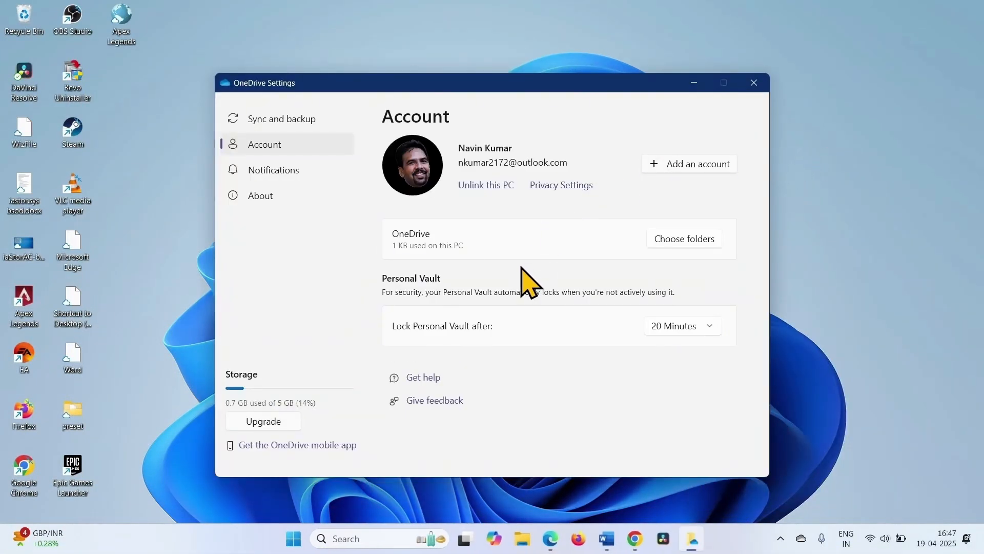
click(263, 197)
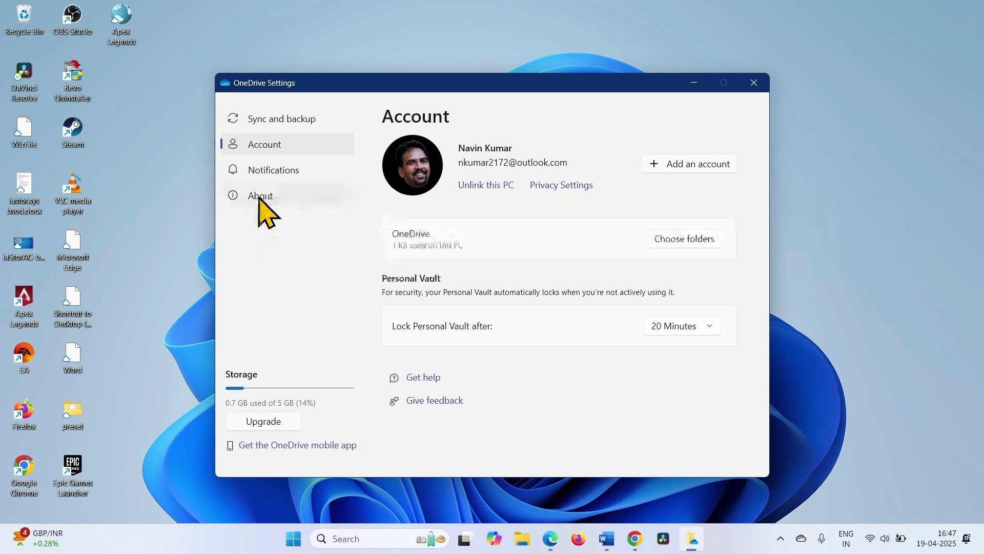
click(259, 198)
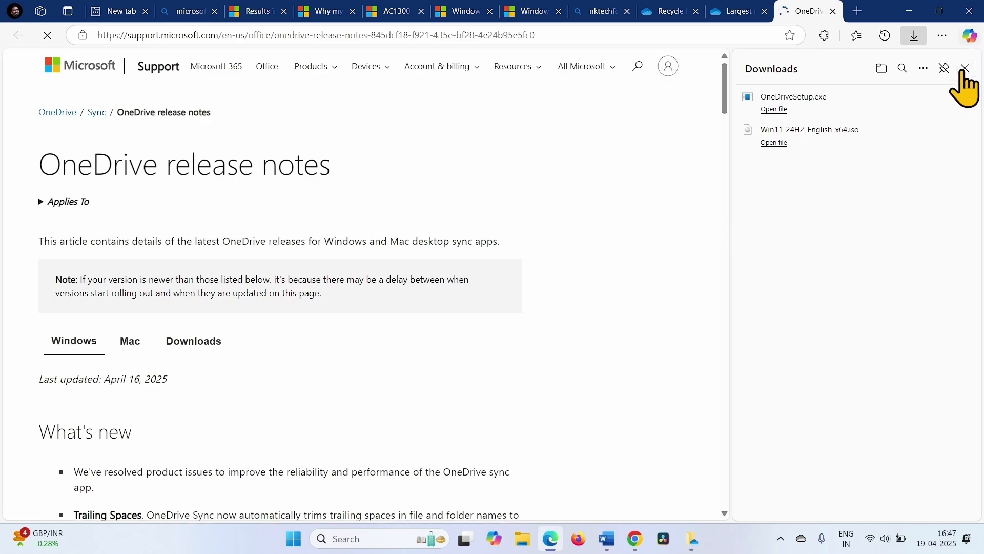
Dismiss the downloads list and find the current and pre-release versions of OneDrive for Windows in the release notes
click(966, 68)
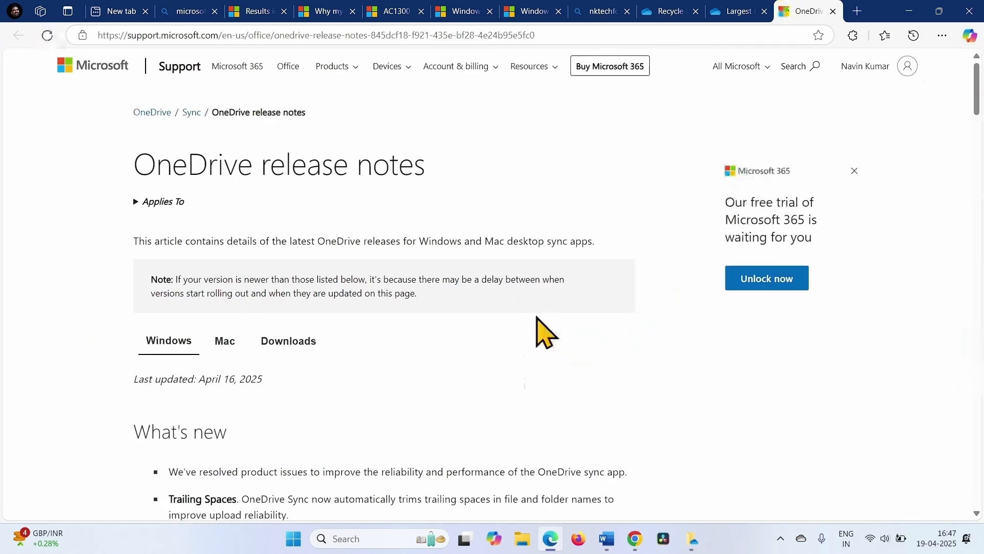
scroll(420, 335, down, 5)
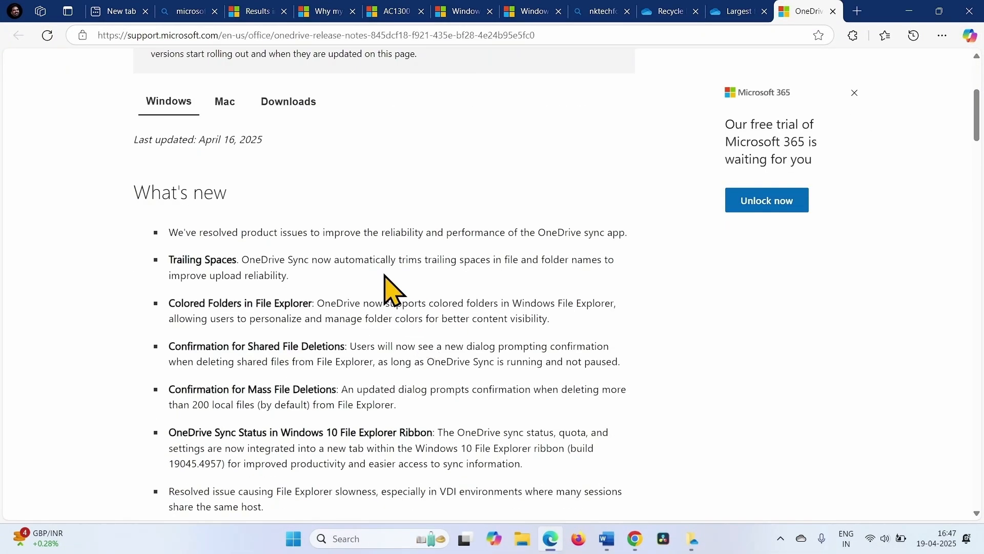
scroll(426, 318, down, 10)
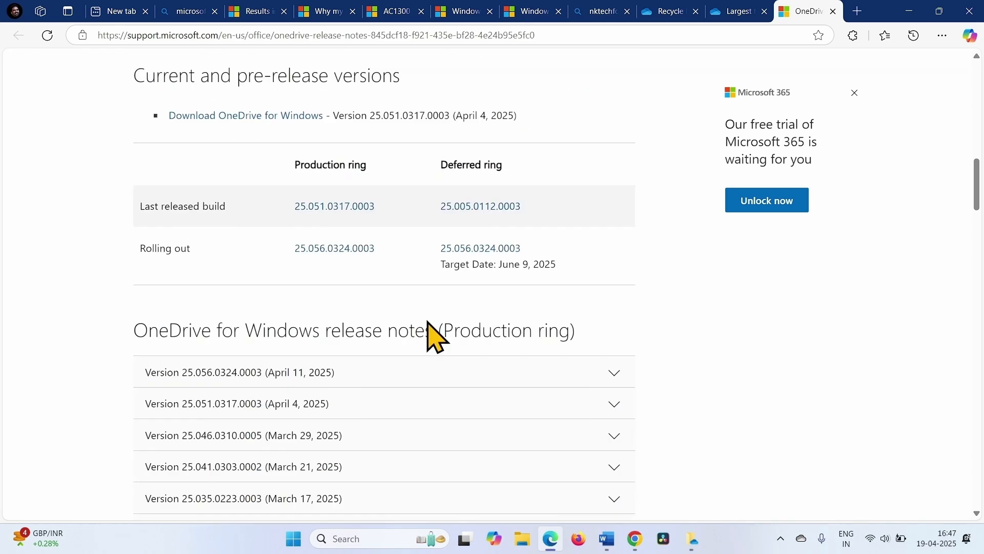
scroll(374, 297, up, 5)
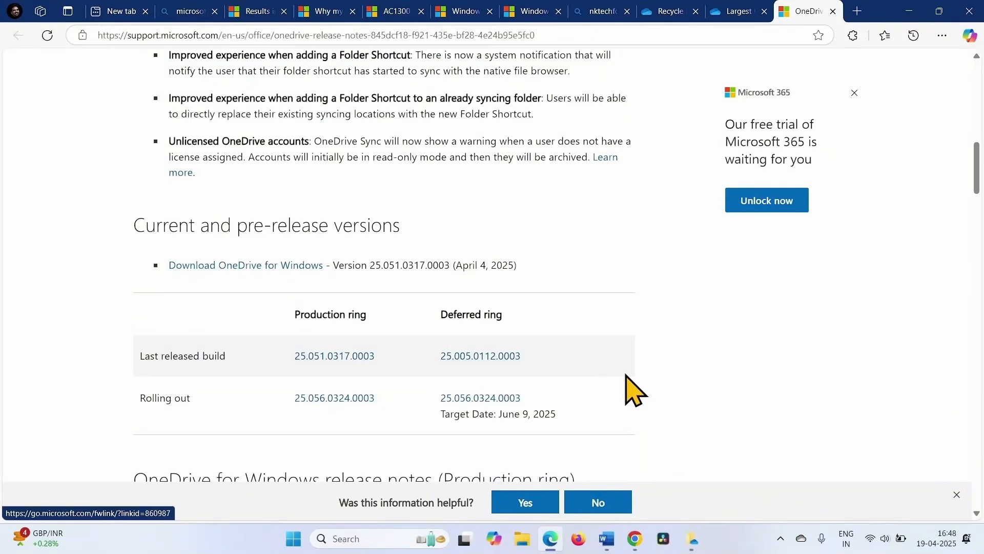
Compare the OneDrive version in OneDrive Settings with the builds in the release notes, and close the settings window
click(696, 551)
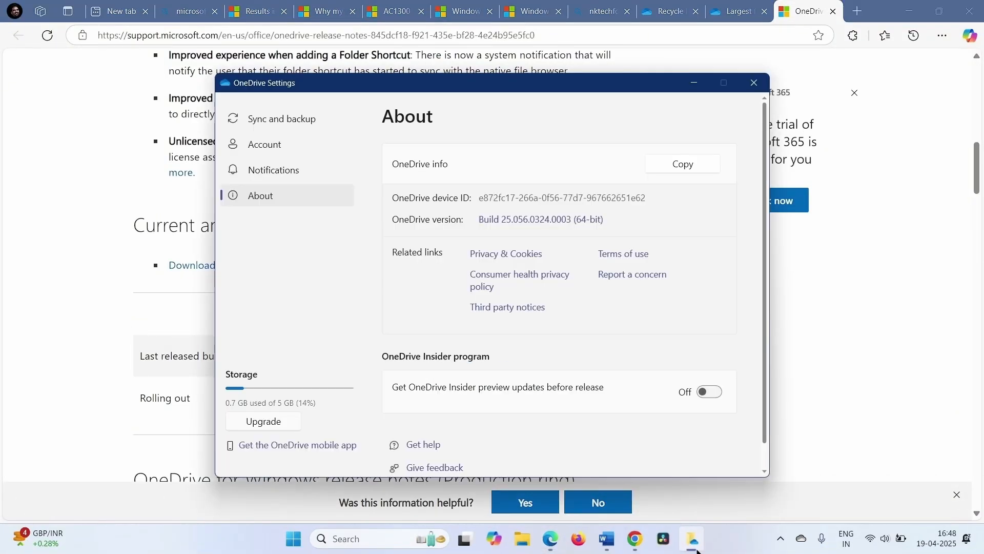
drag(564, 89, 874, 100)
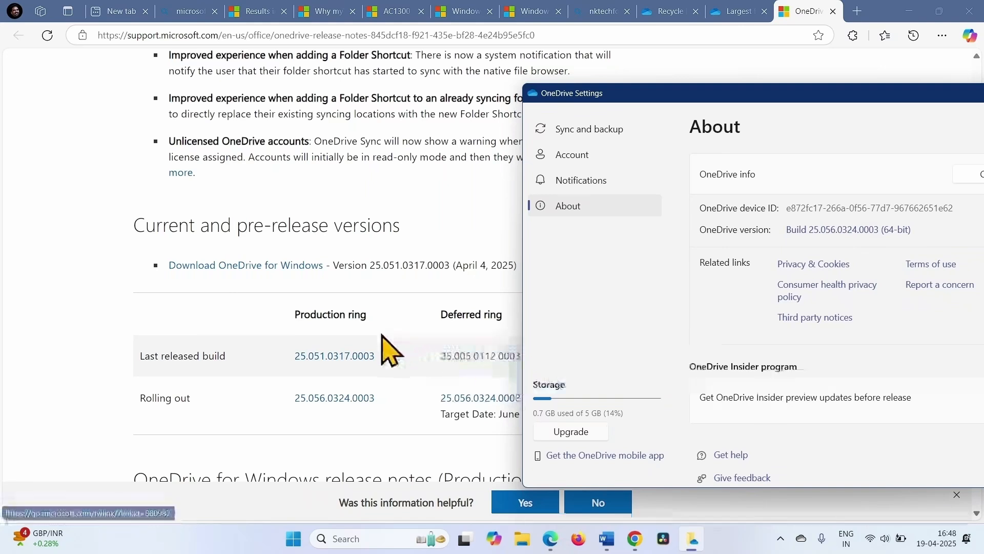
drag(860, 100, 667, 87)
click(808, 81)
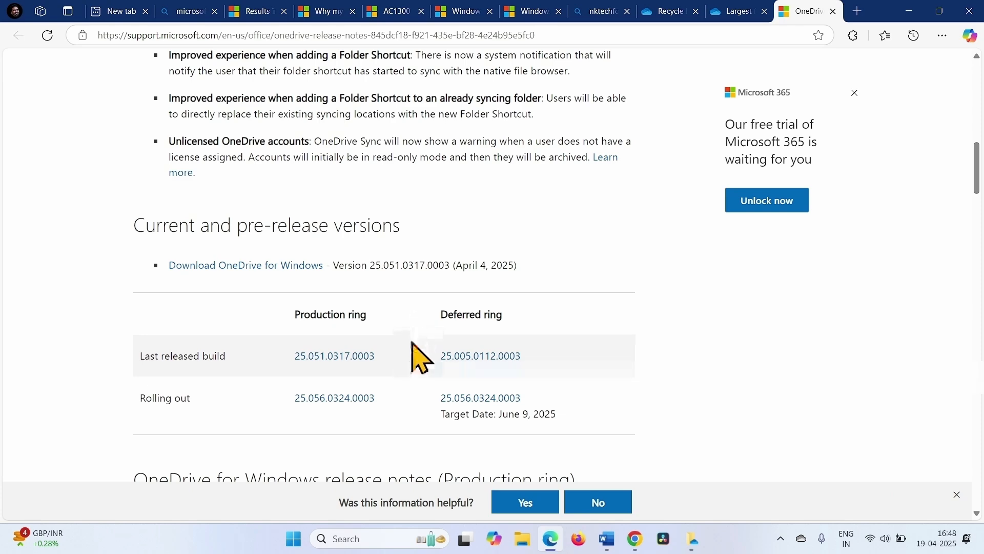
click(469, 356)
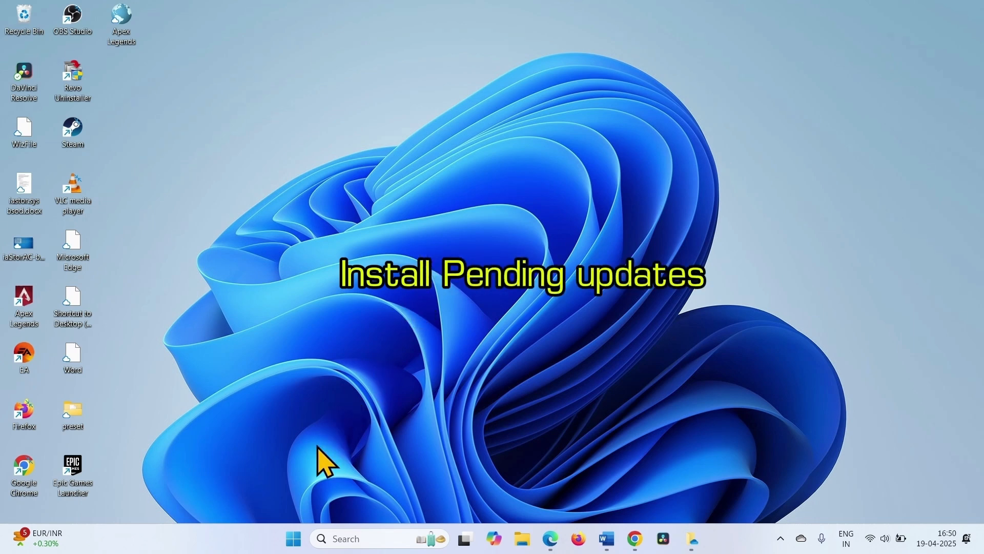
Check for new Windows updates on the Windows Update page of Settings
click(296, 548)
click(337, 158)
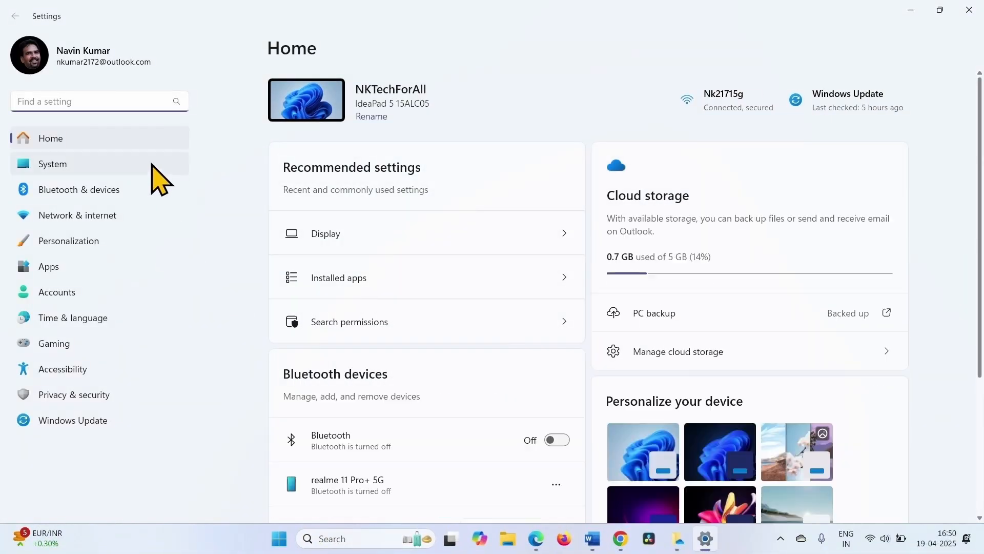
click(73, 421)
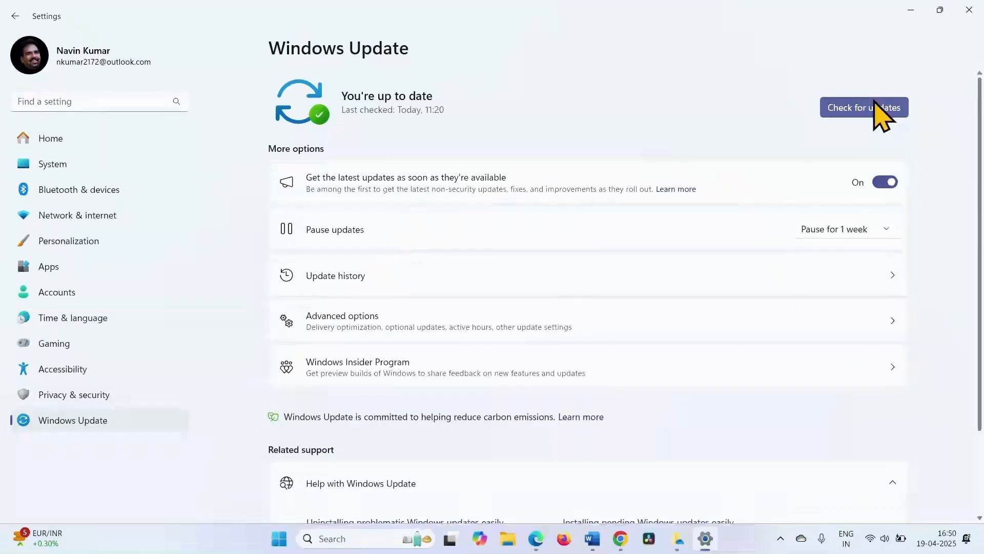
click(874, 110)
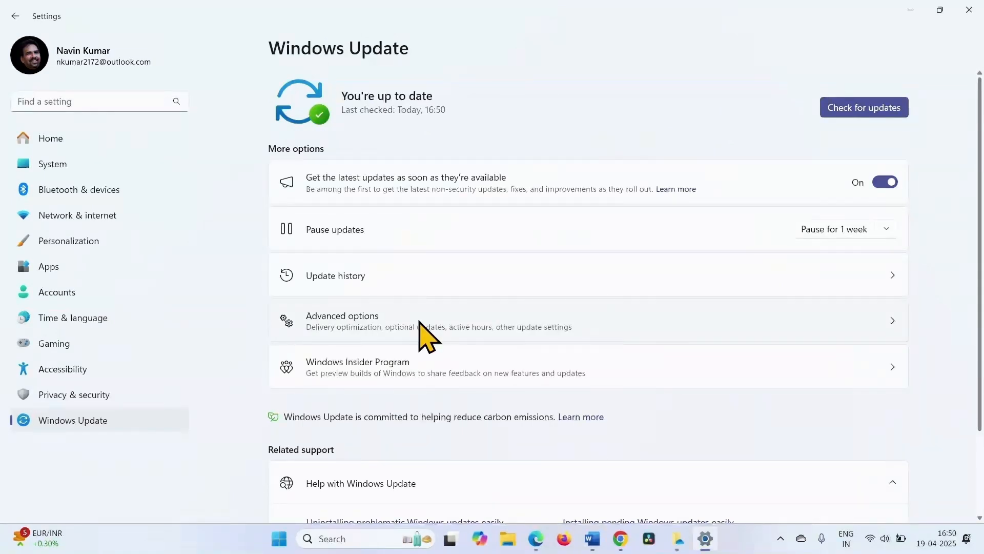
Check the optional updates within Windows Update's advanced options and close Settings
click(387, 327)
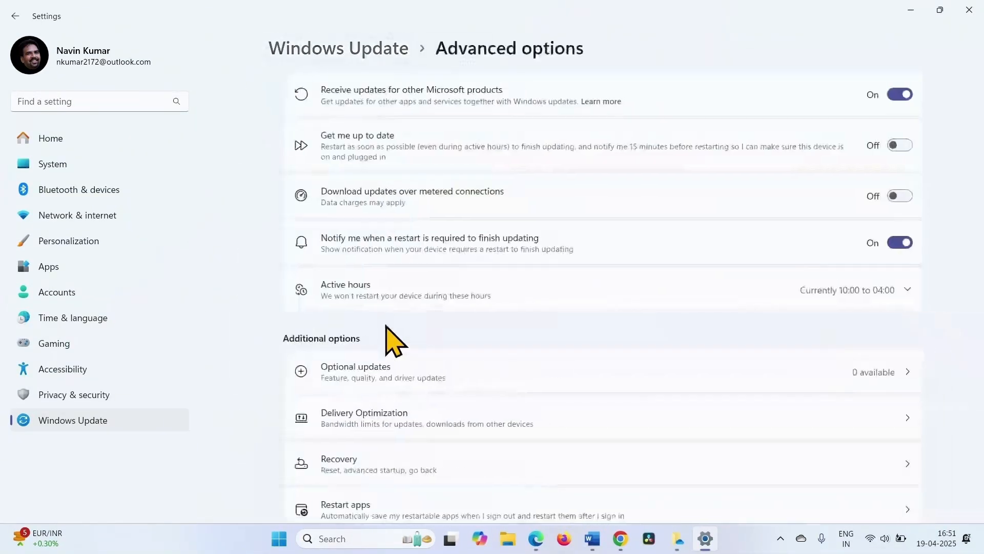
click(415, 389)
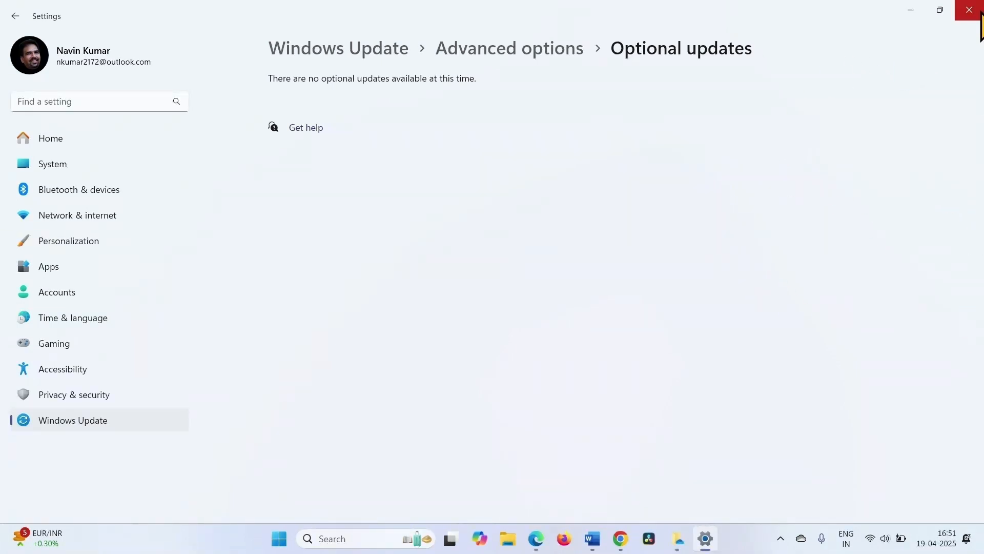
click(978, 12)
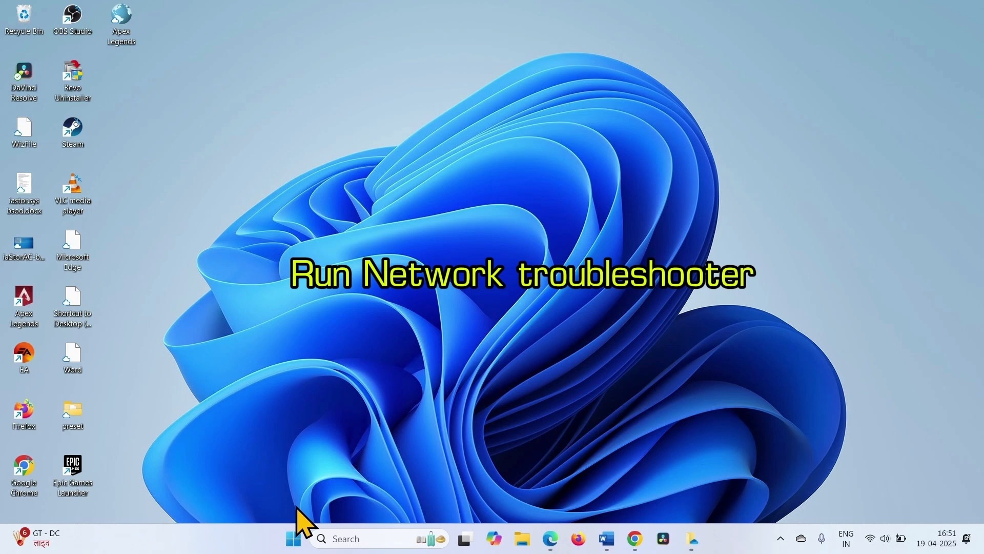
Run the Network and Internet troubleshooter from the other troubleshooters in the System settings
click(294, 535)
click(292, 550)
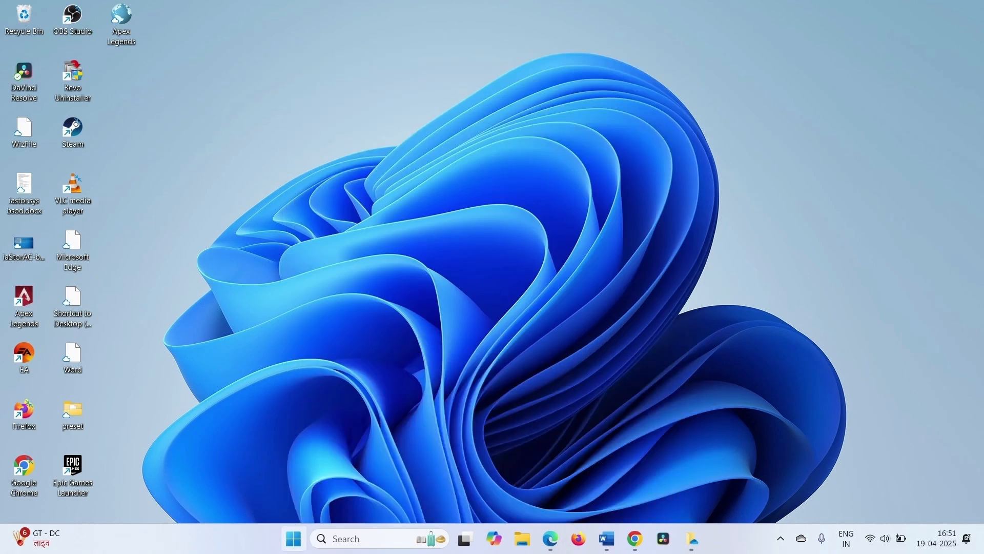
click(293, 538)
click(338, 175)
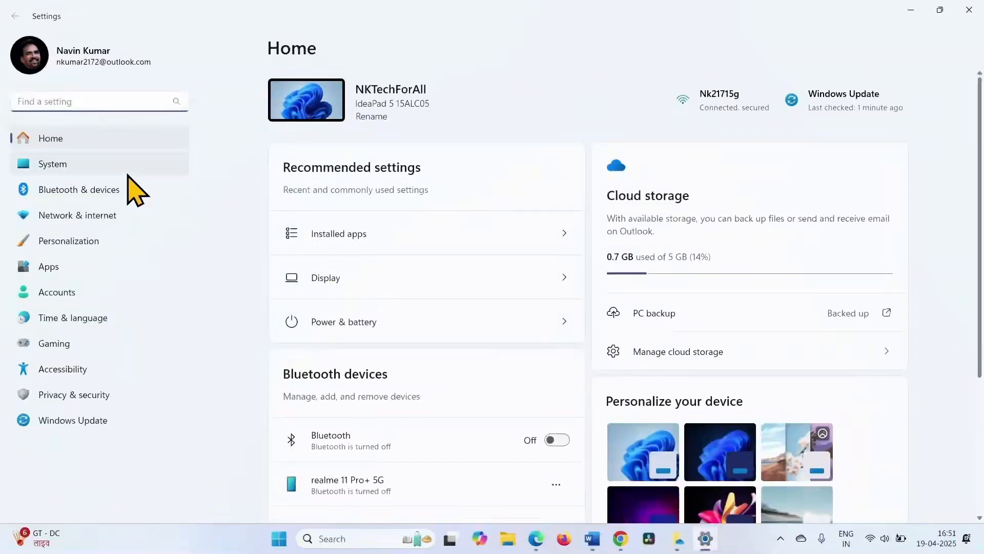
click(54, 164)
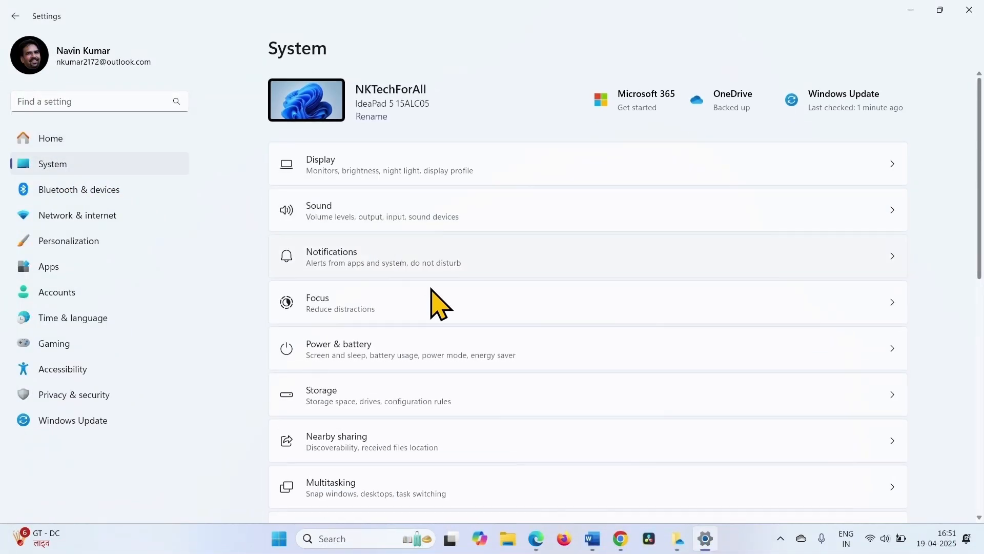
scroll(441, 380, down, 5)
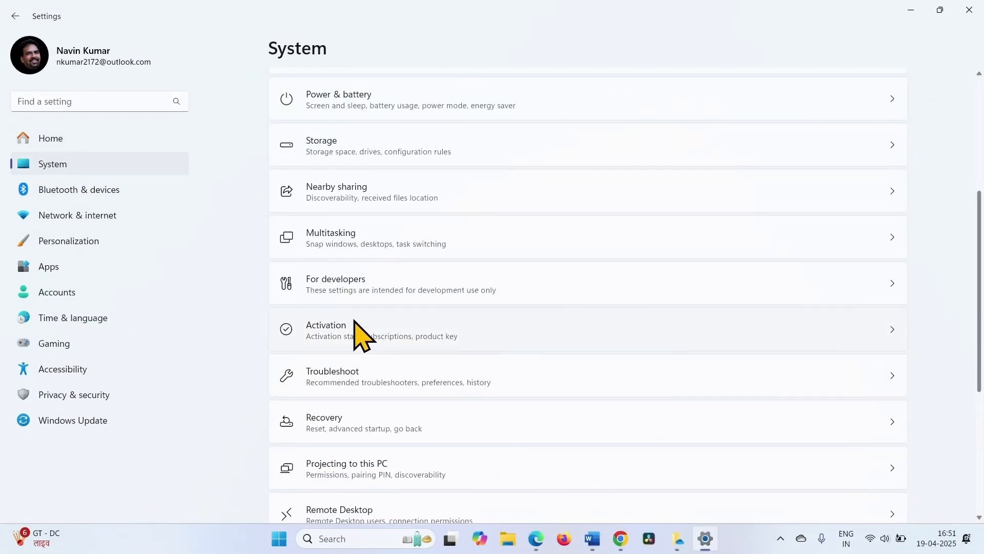
click(341, 378)
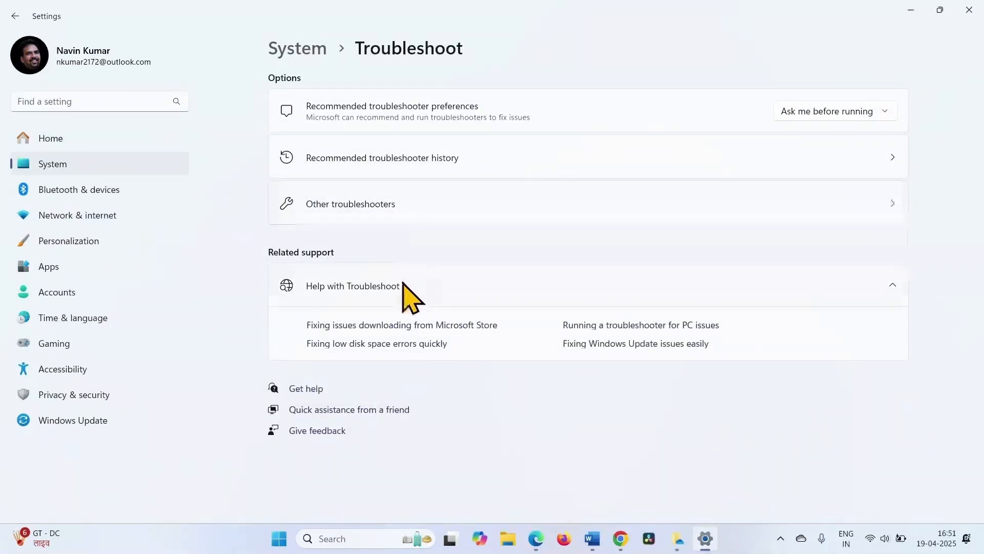
click(382, 205)
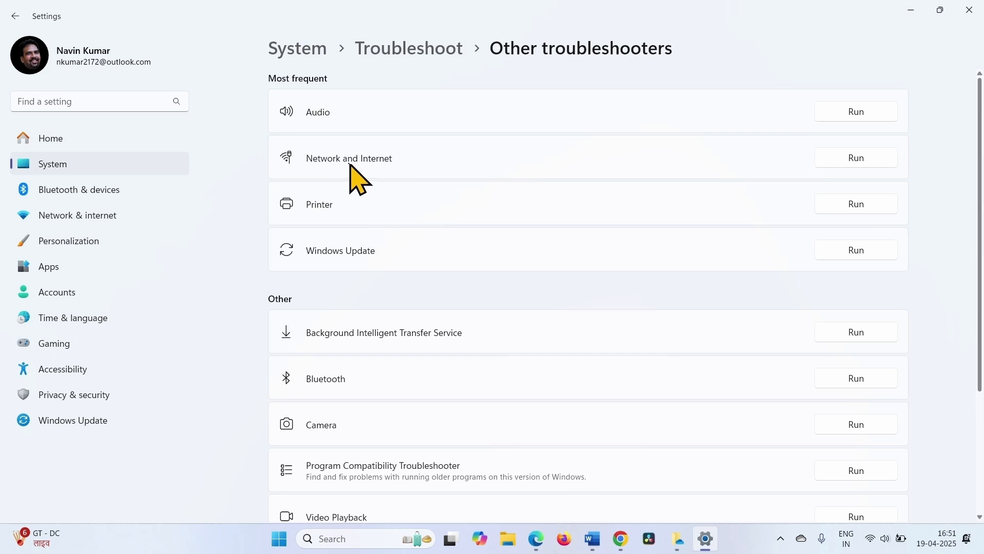
click(876, 159)
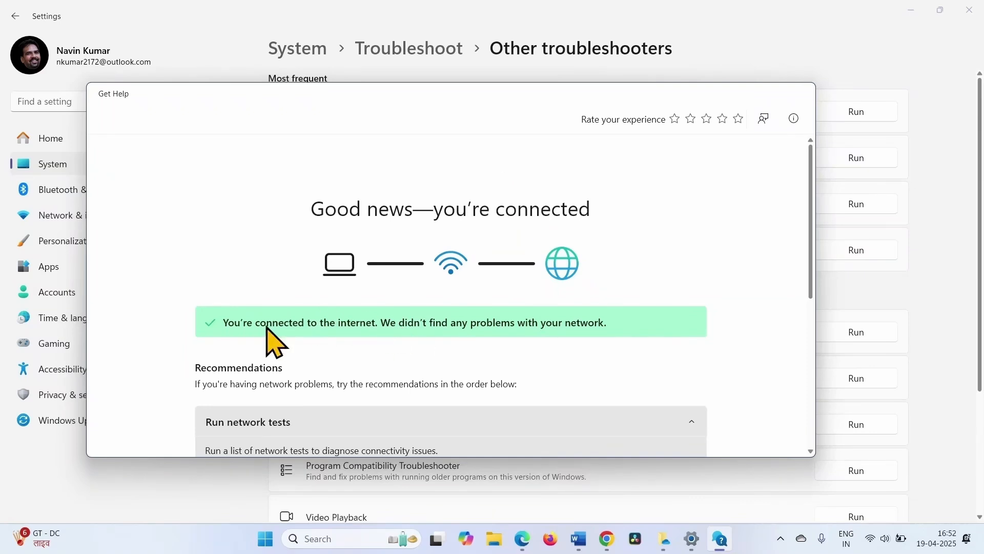
Restart the Wi-Fi network adaptor from the troubleshooter's recommendations and close the Get Help window
scroll(402, 345, down, 3)
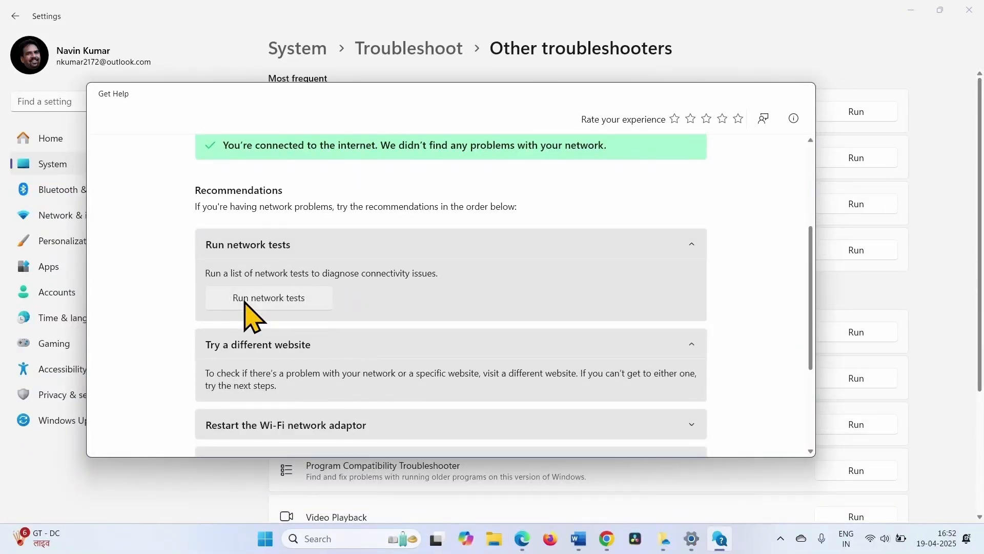
scroll(396, 325, down, 3)
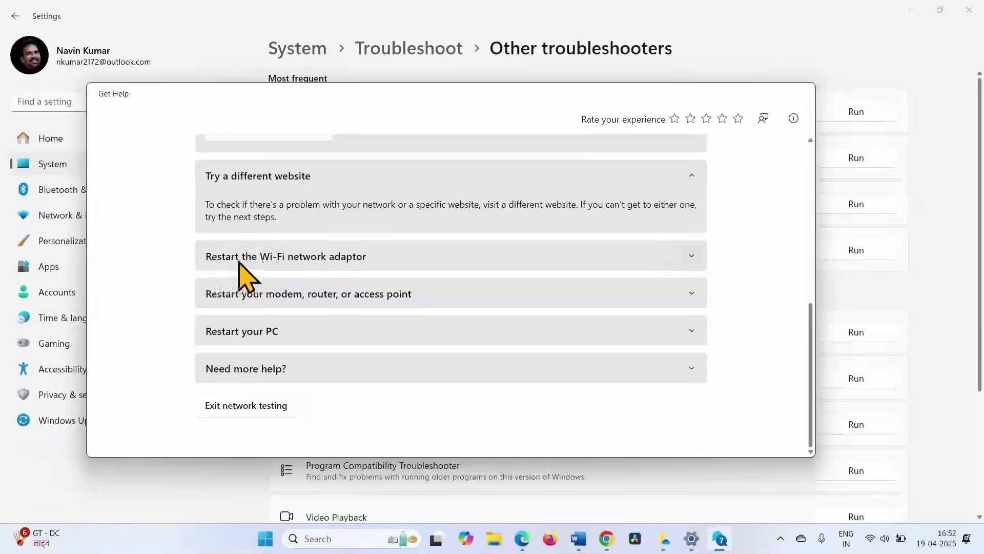
click(300, 271)
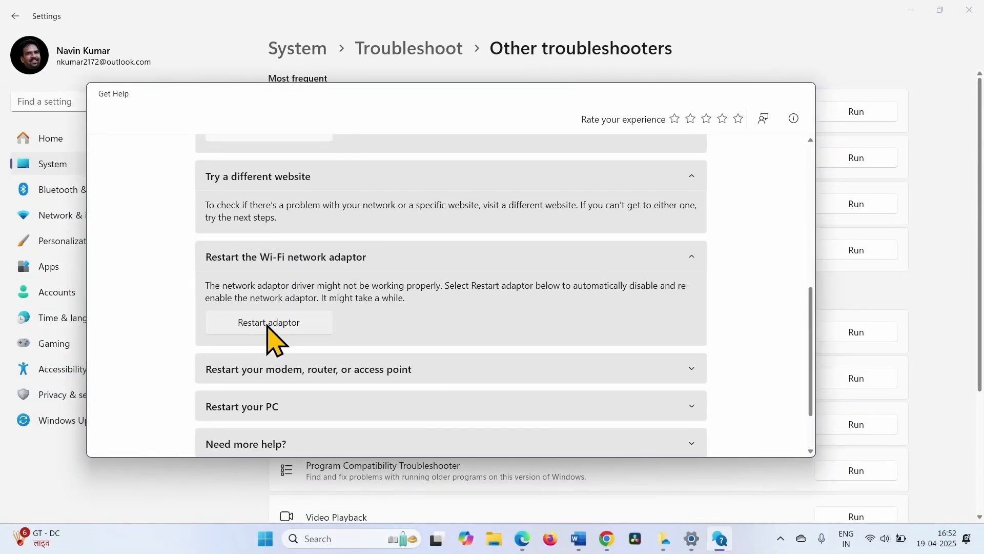
click(269, 323)
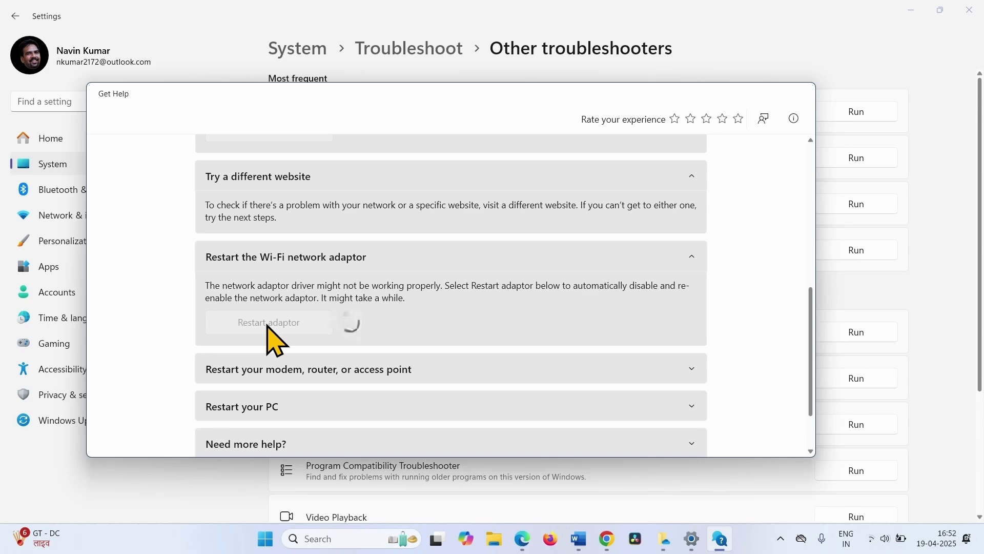
click(799, 94)
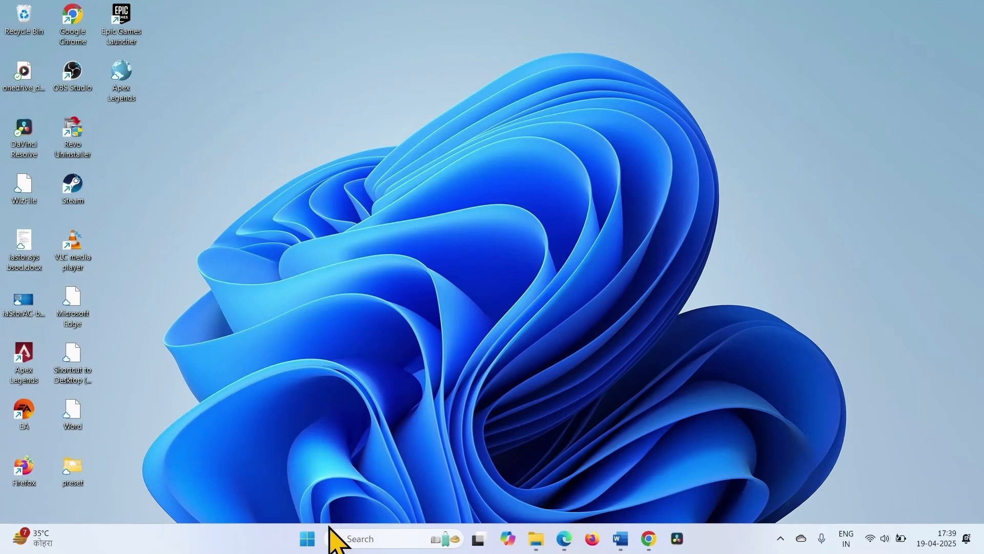
Uninstall Microsoft OneDrive from the installed apps, allow the app to make changes, and close Settings
right_click(310, 541)
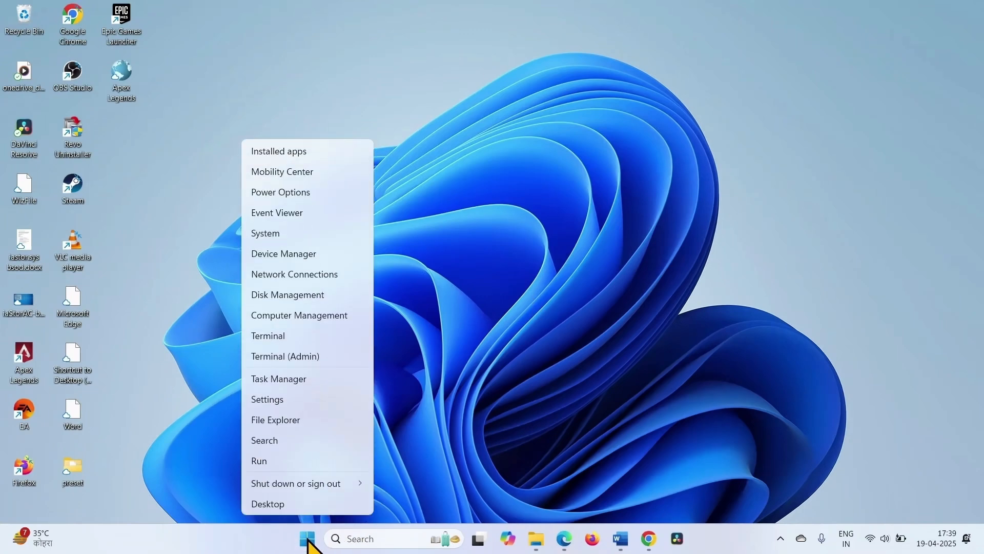
click(303, 155)
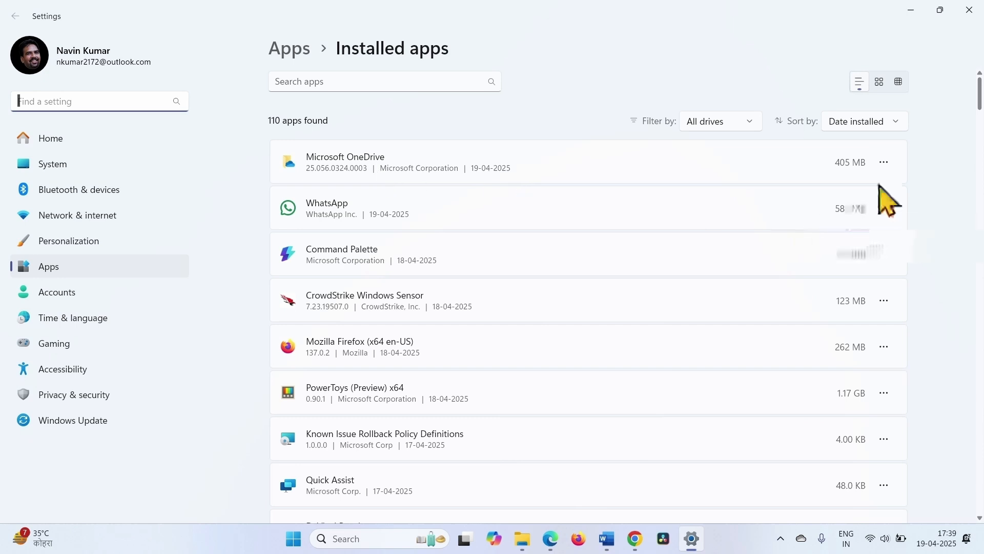
click(888, 168)
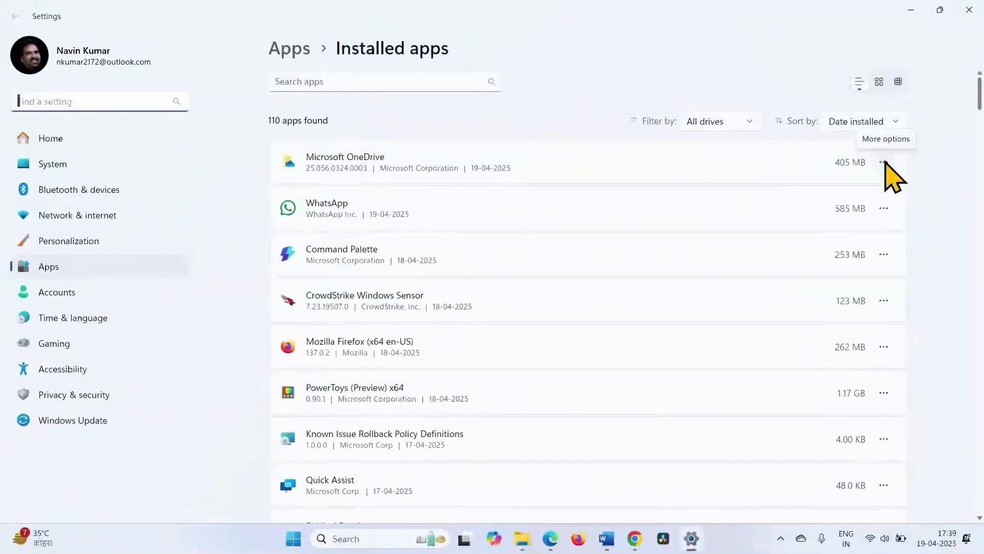
click(883, 163)
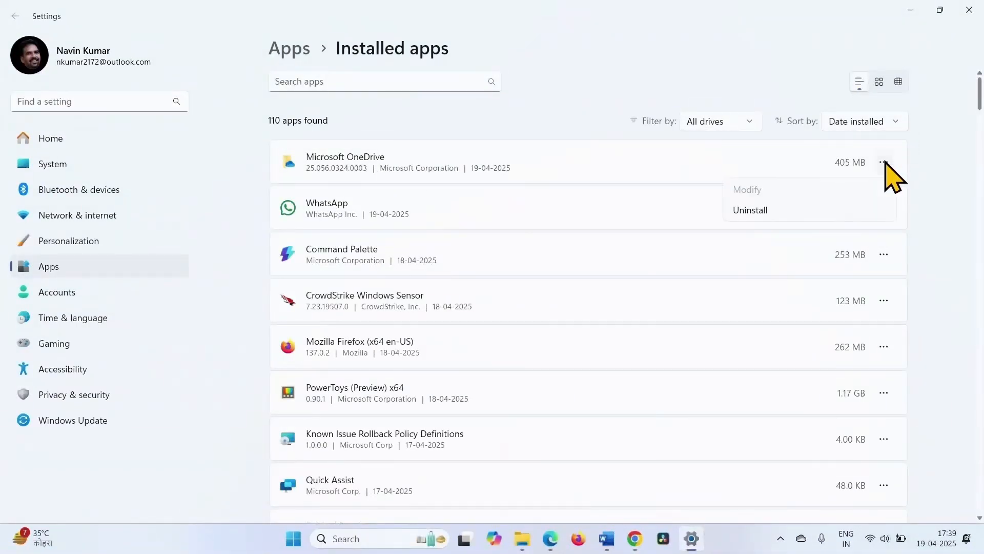
click(758, 211)
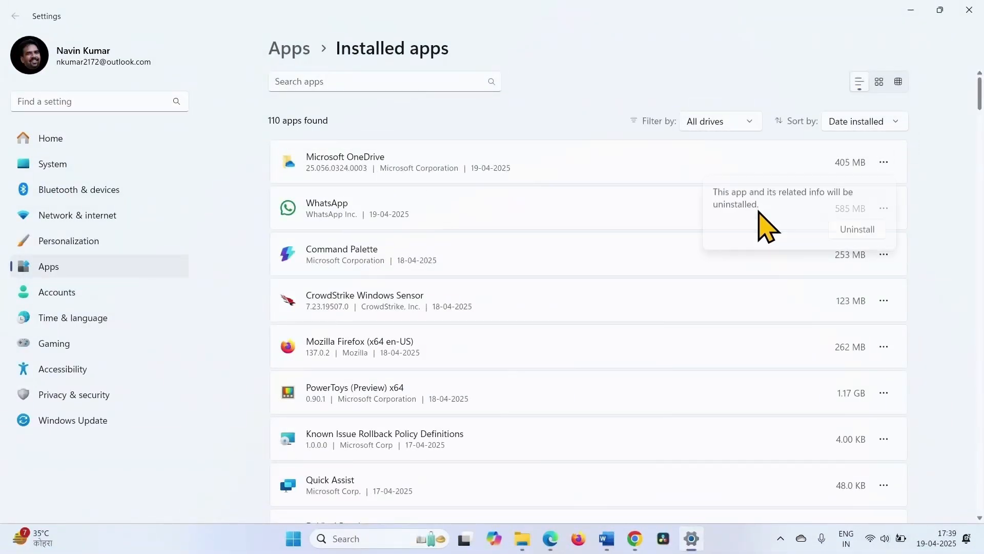
click(857, 232)
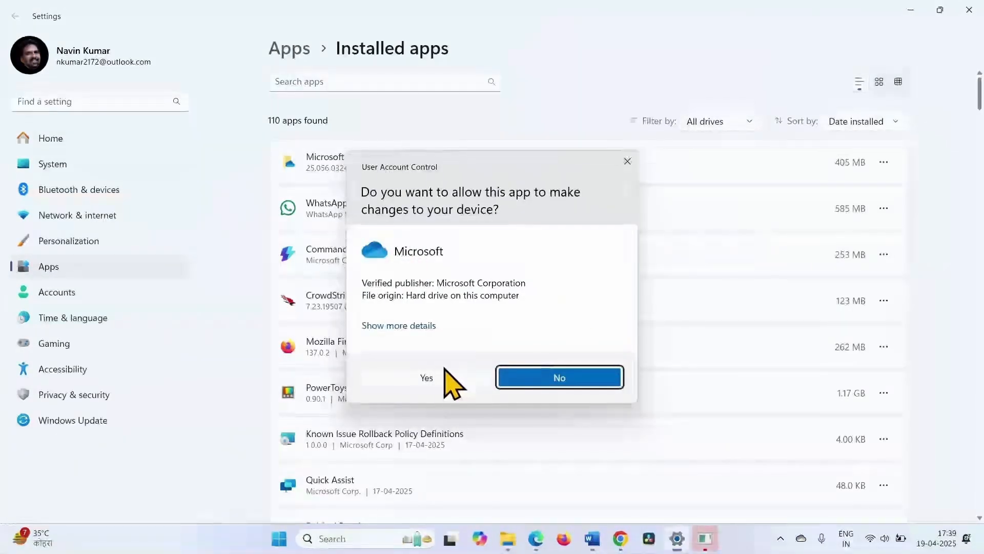
click(429, 382)
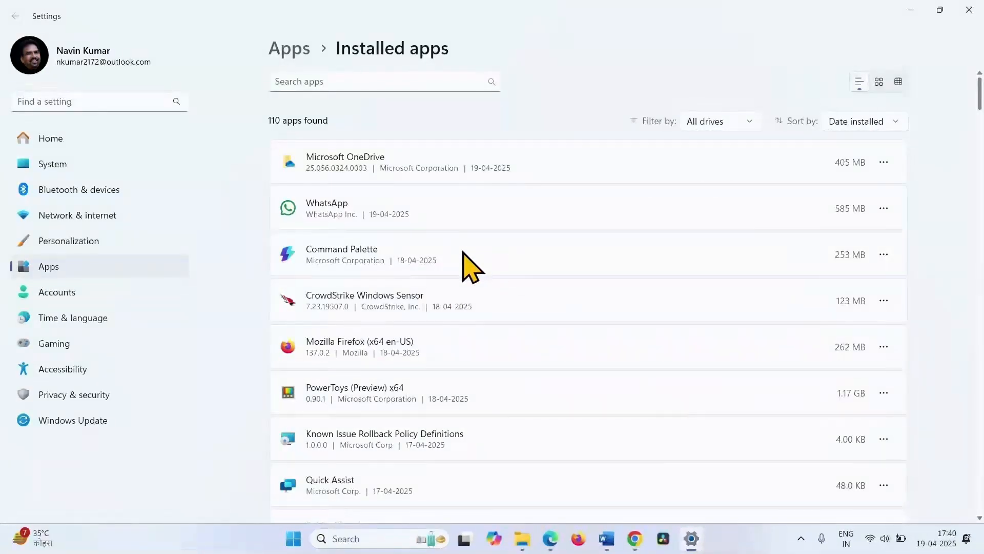
click(971, 20)
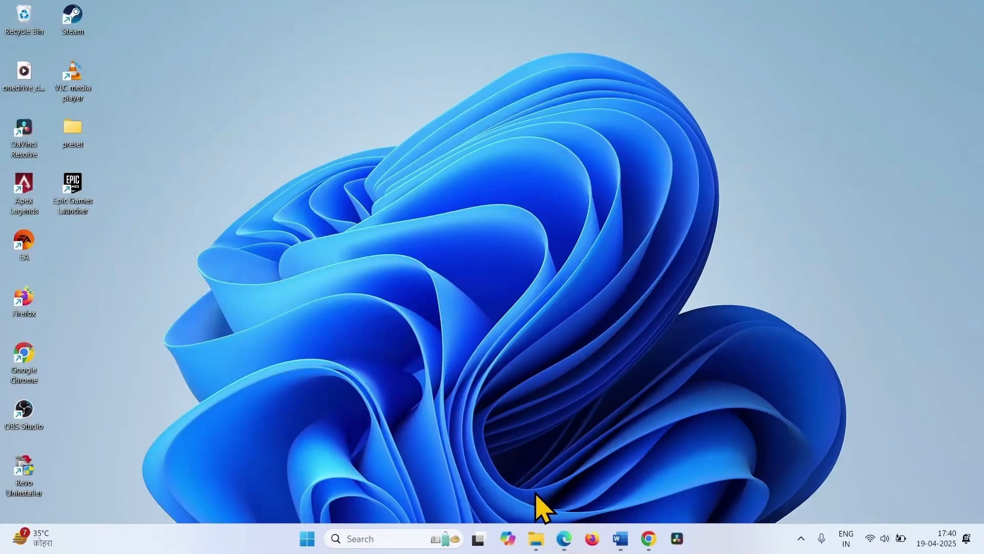
Switch to a maximized Microsoft Edge window and search the web for "onedrive download"
right_click(566, 543)
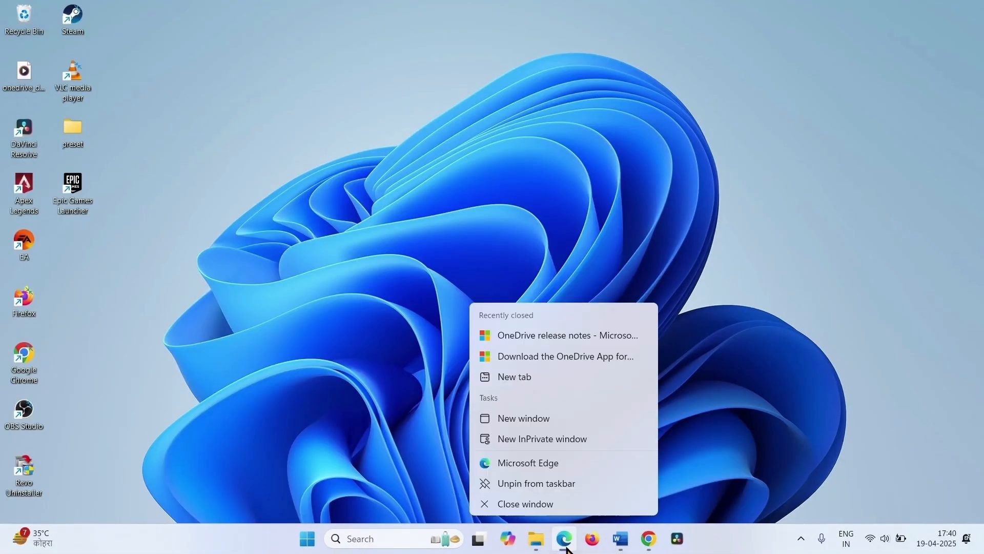
click(519, 464)
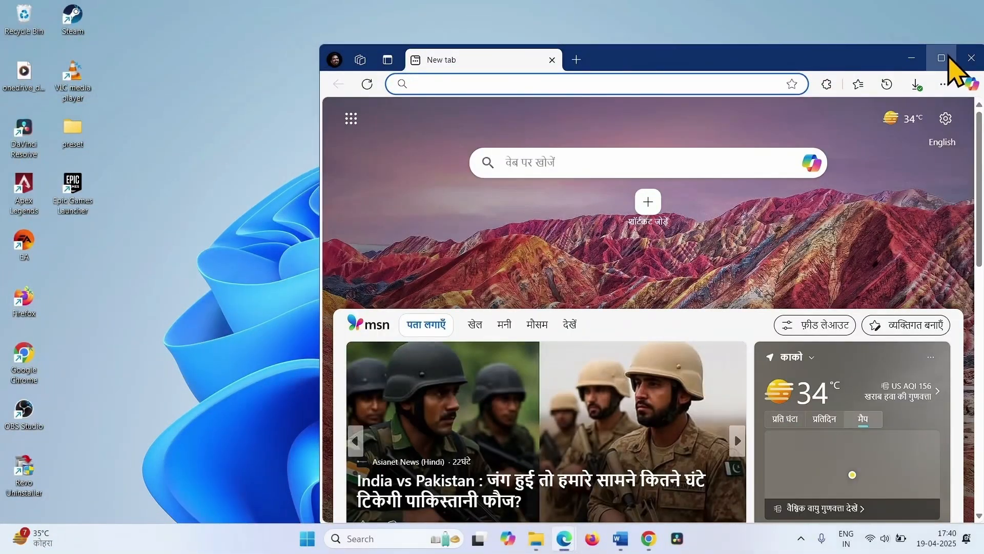
click(942, 58)
click(306, 34)
text(o)
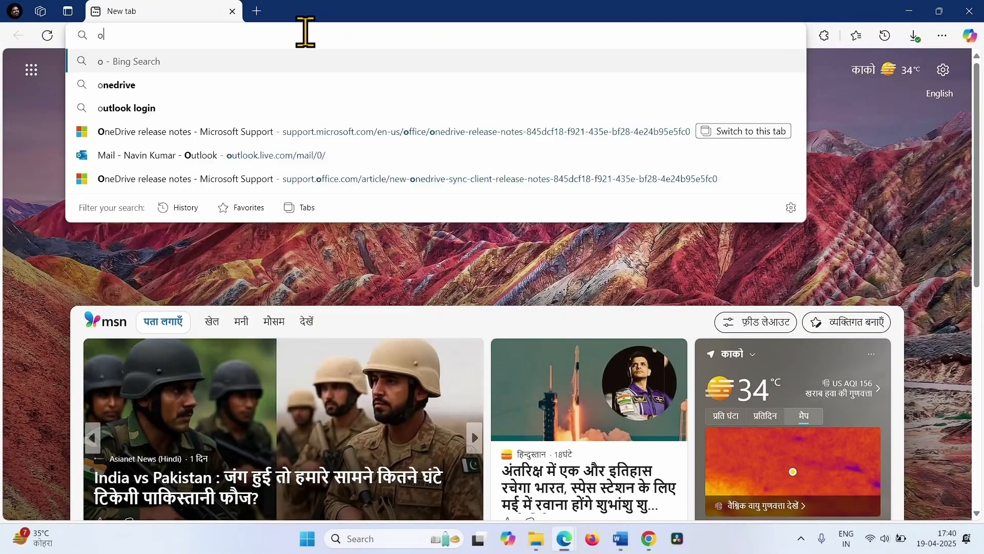
text(nedrive )
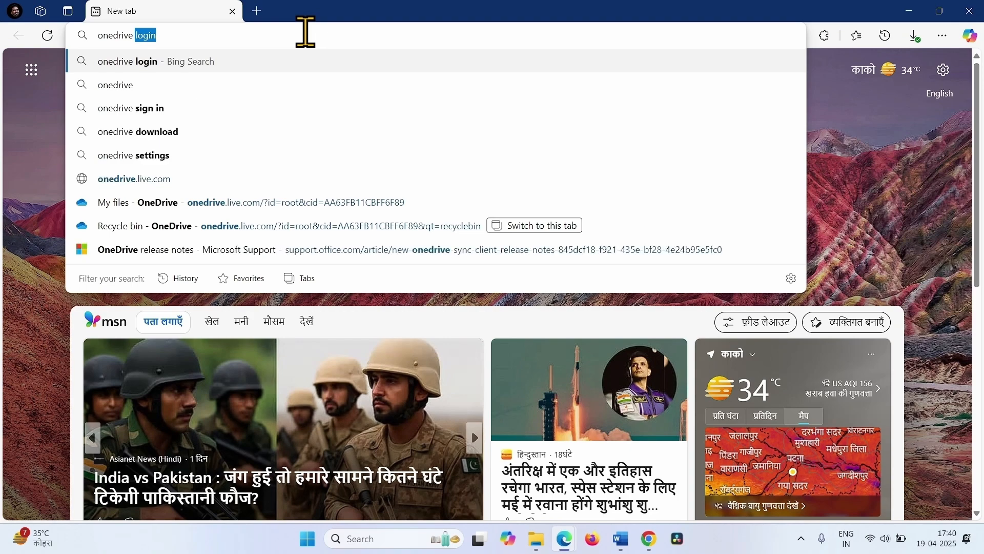
text(download)
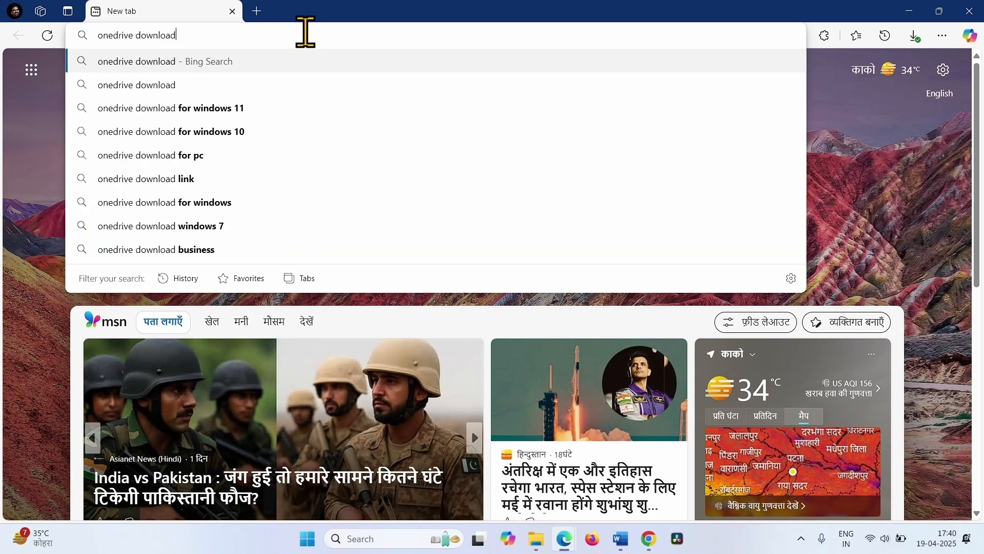
key(Return)
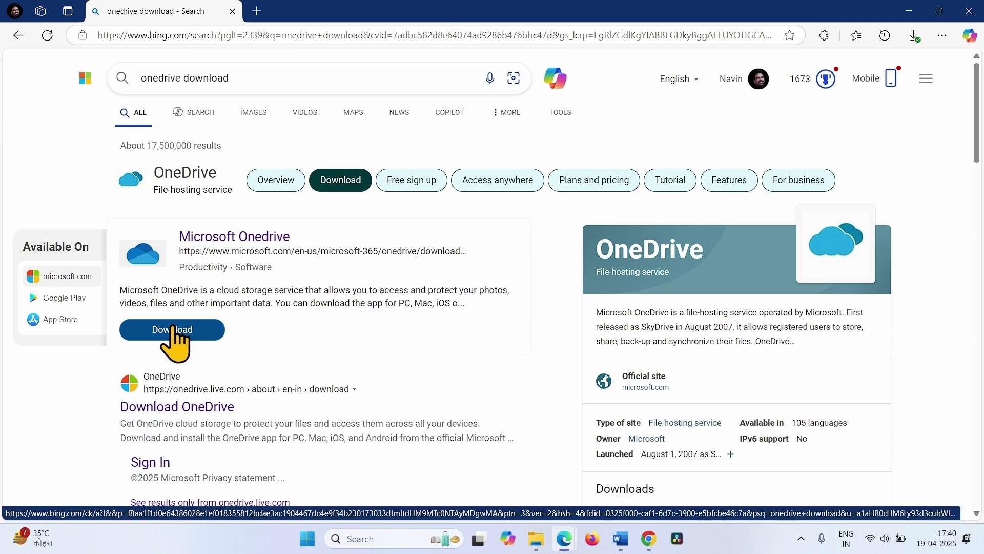
Download the OneDrive installer from Microsoft's OneDrive download page and minimize the browser
click(173, 330)
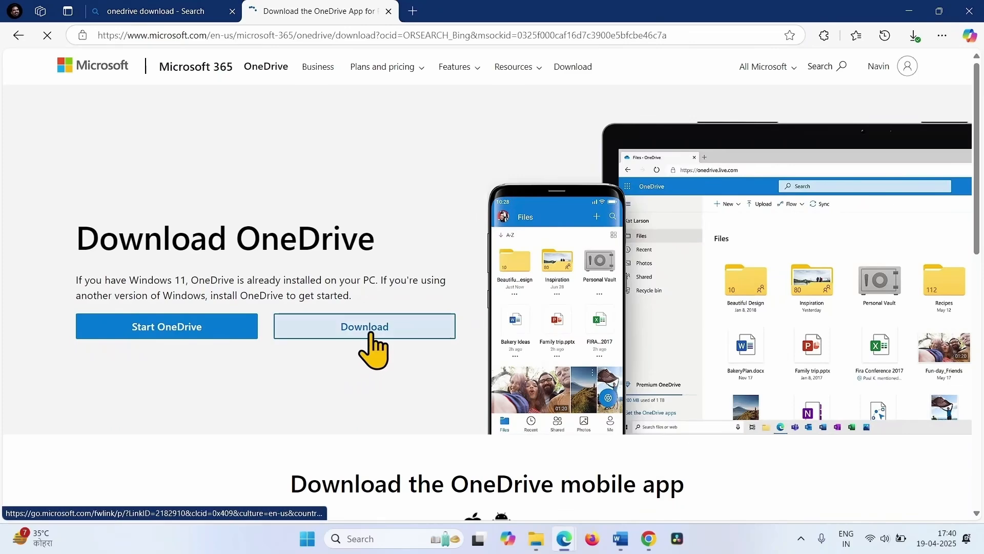
click(370, 336)
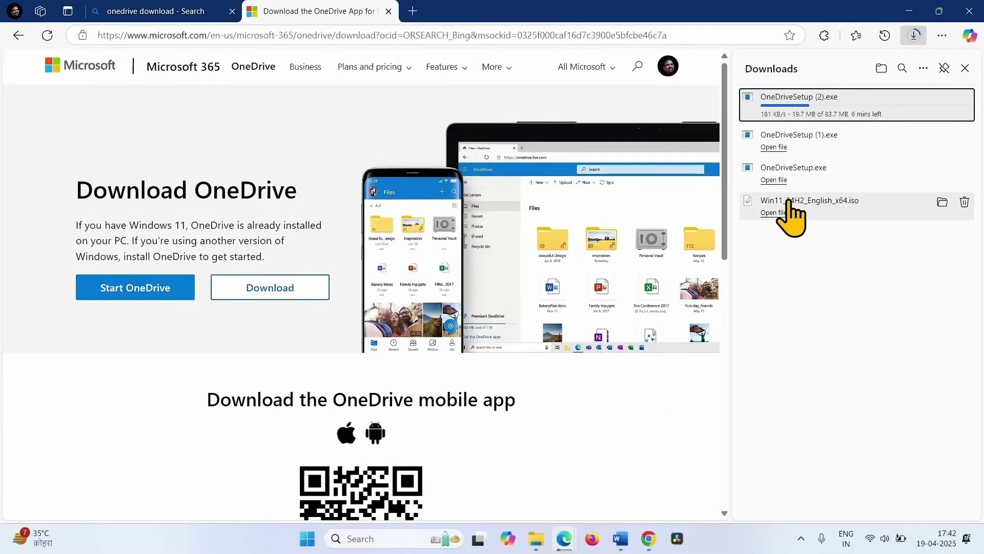
click(907, 10)
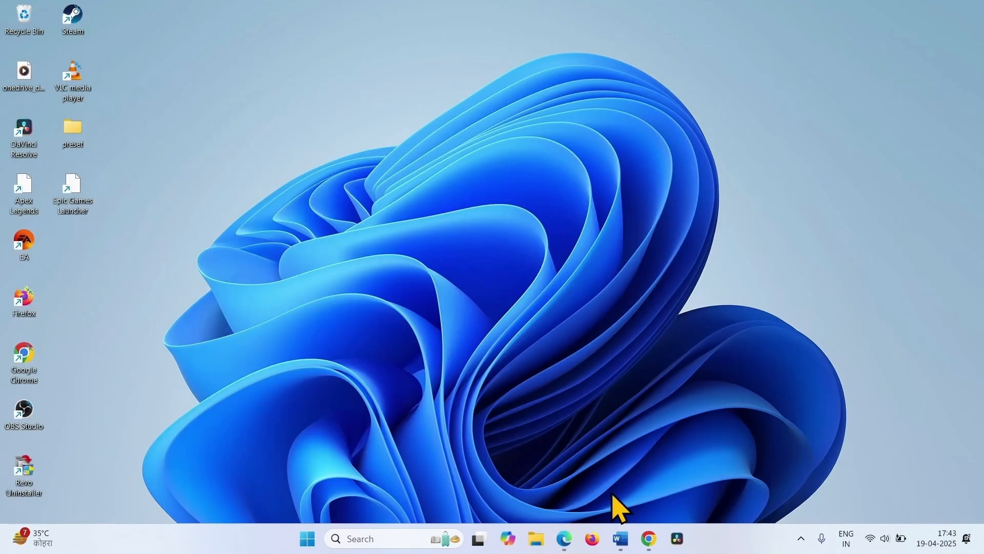
Run OneDriveSetup.exe from the Downloads folder in File Explorer and allow the app to make changes
click(534, 542)
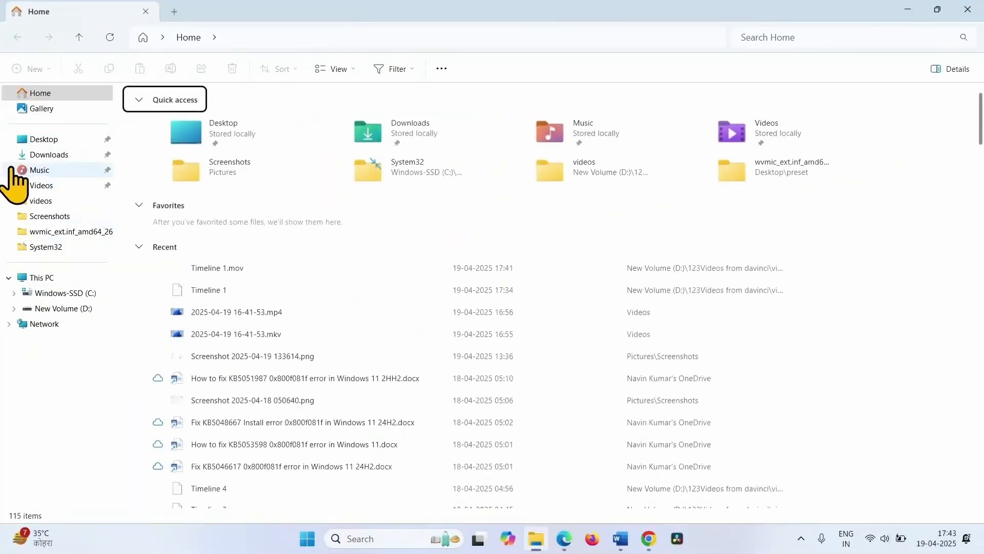
click(39, 157)
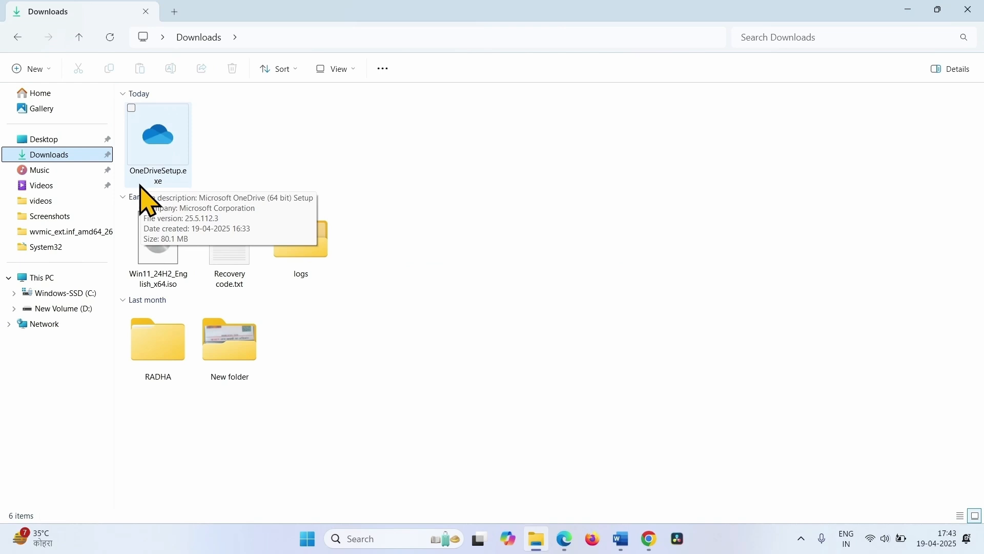
right_click(153, 137)
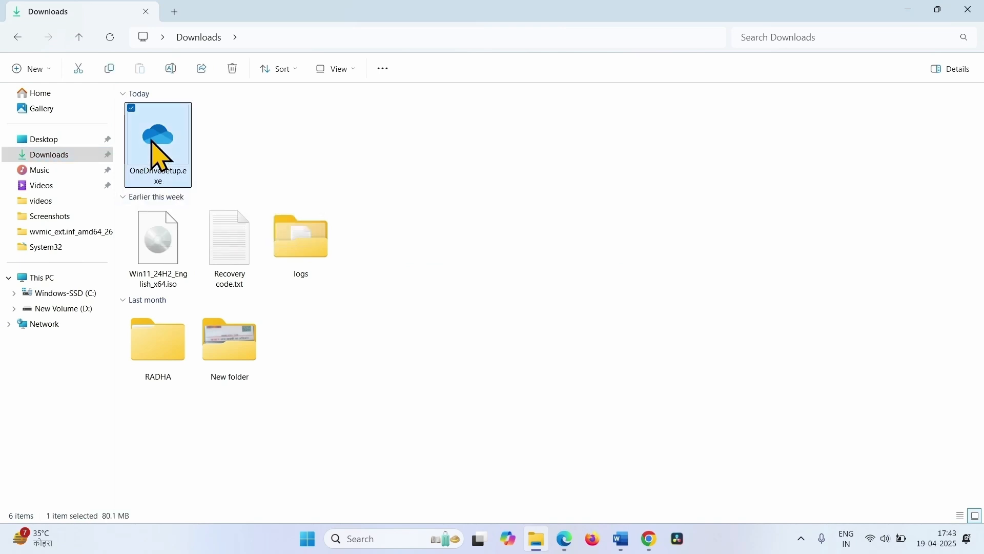
click(195, 190)
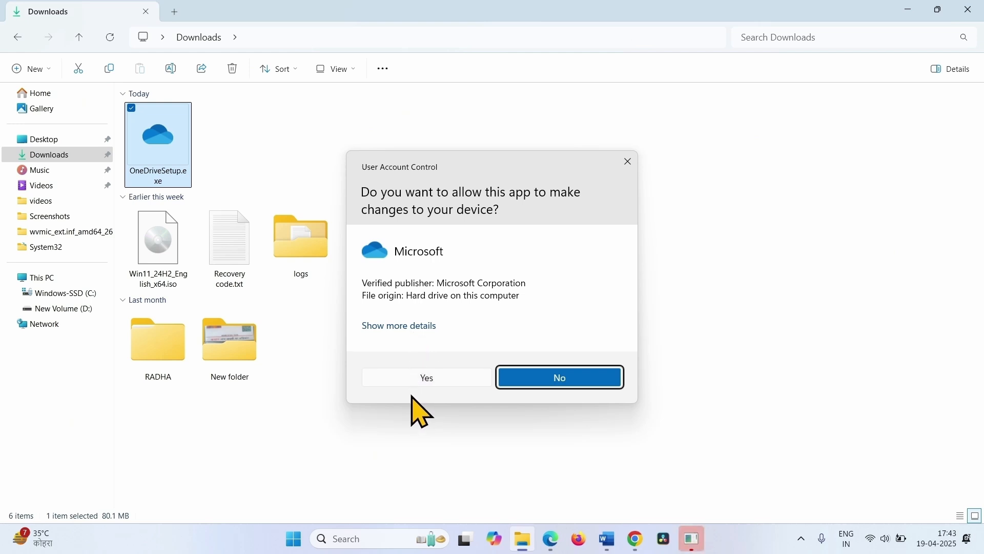
click(420, 382)
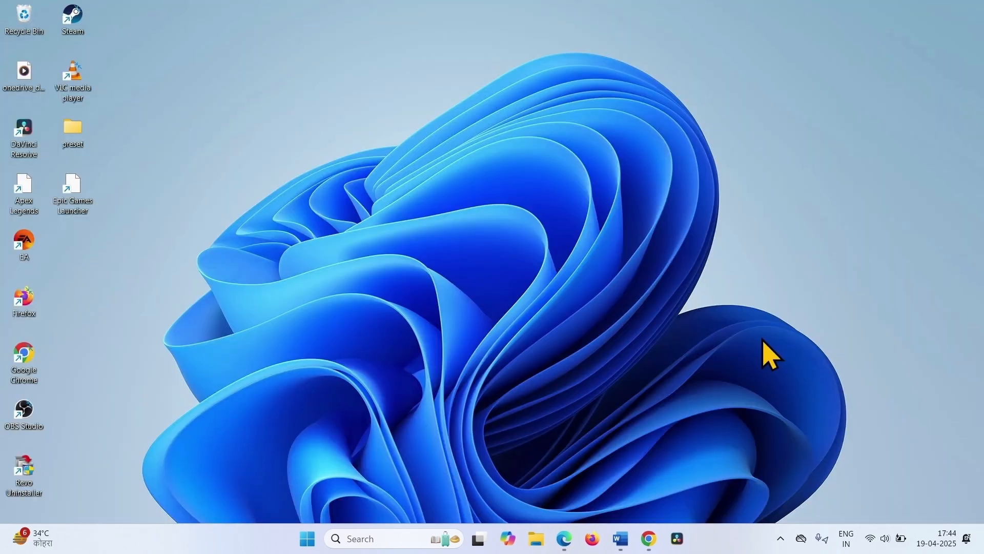
Start signing in to OneDrive from its notification-area app and submit the account's email address
click(802, 540)
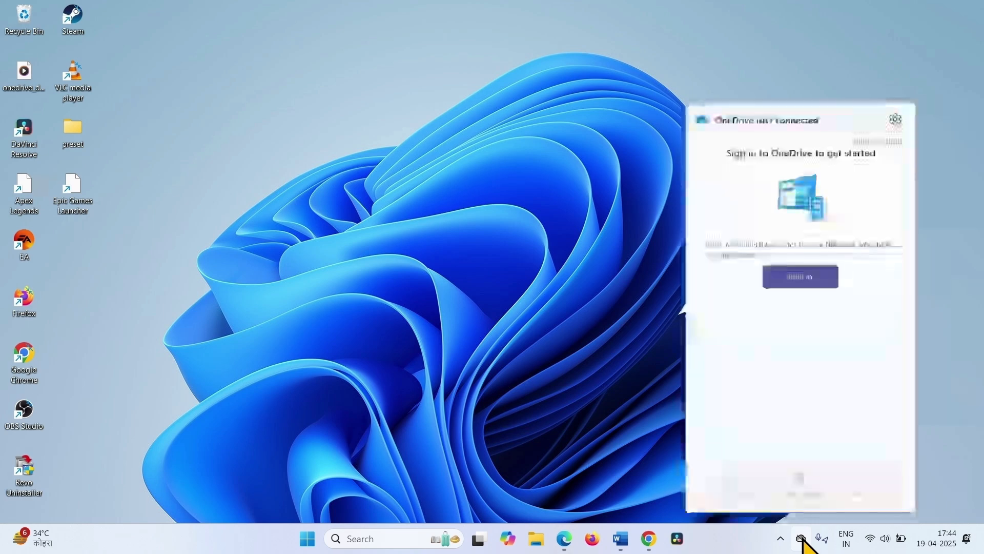
click(799, 282)
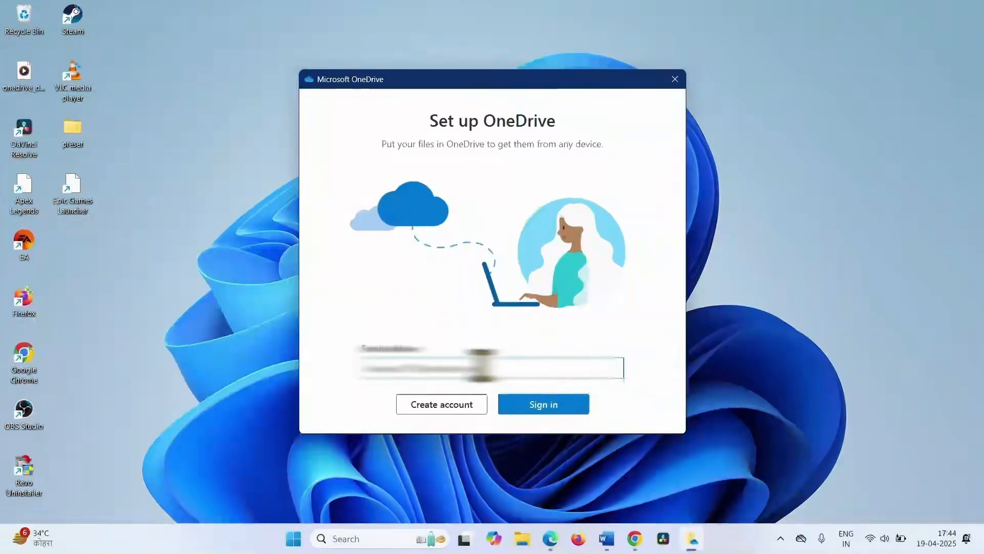
drag(482, 367, 359, 373)
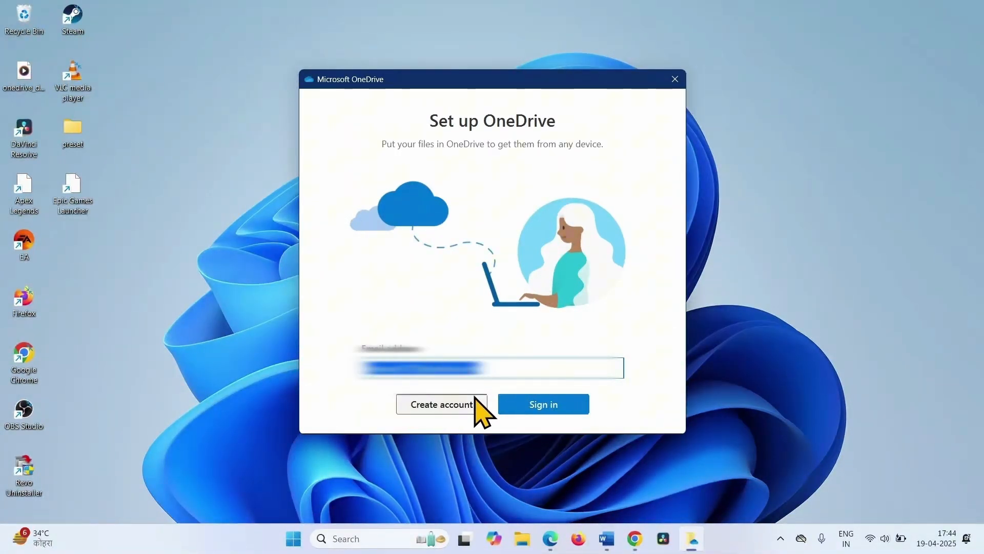
click(516, 406)
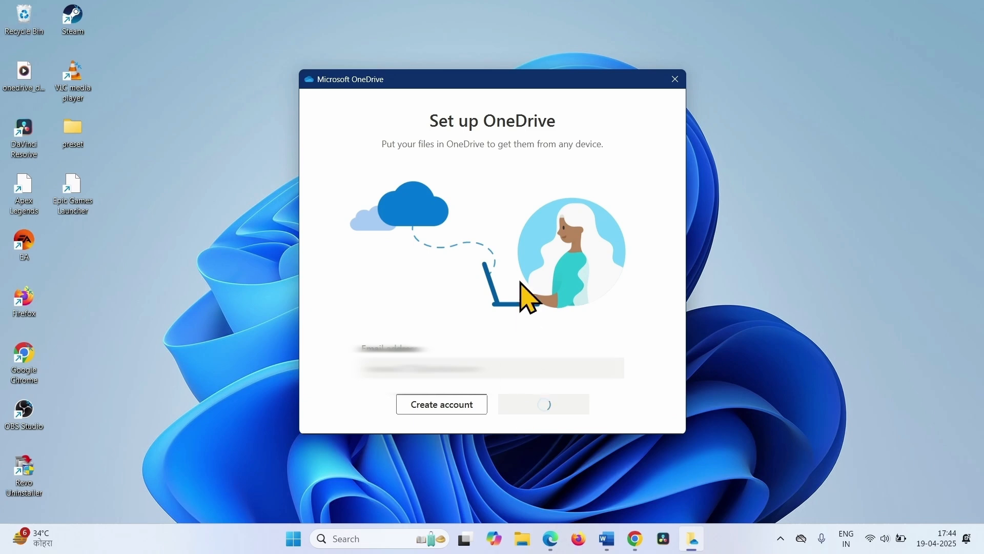